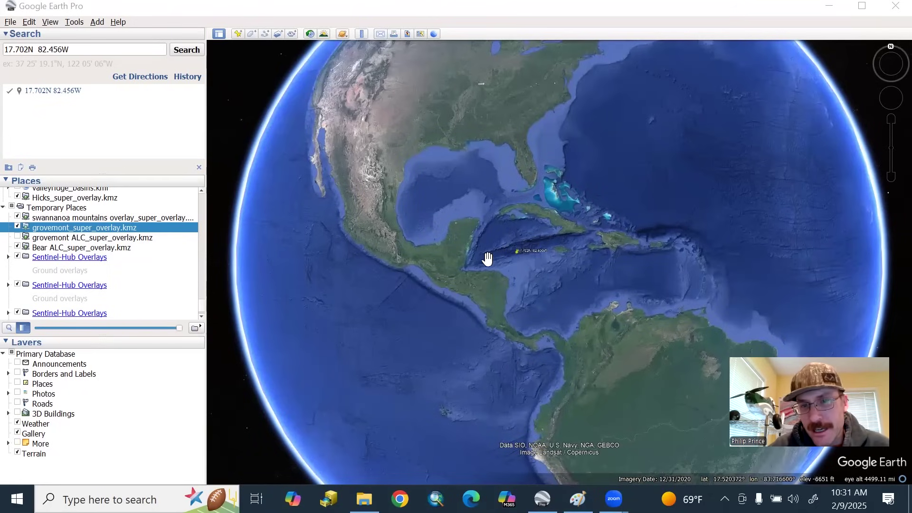
Centre the Caribbean and the 17.702N 82.456W pin, then sketch a yellow loop and arrow toward it
{"action": "mouse_move", "coordinate": [549, 246]}
{"action": "left_mouse_down"}
{"action": "mouse_move", "coordinate": [557, 236]}
{"action": "mouse_move", "coordinate": [556, 250]}
{"action": "left_mouse_up"}
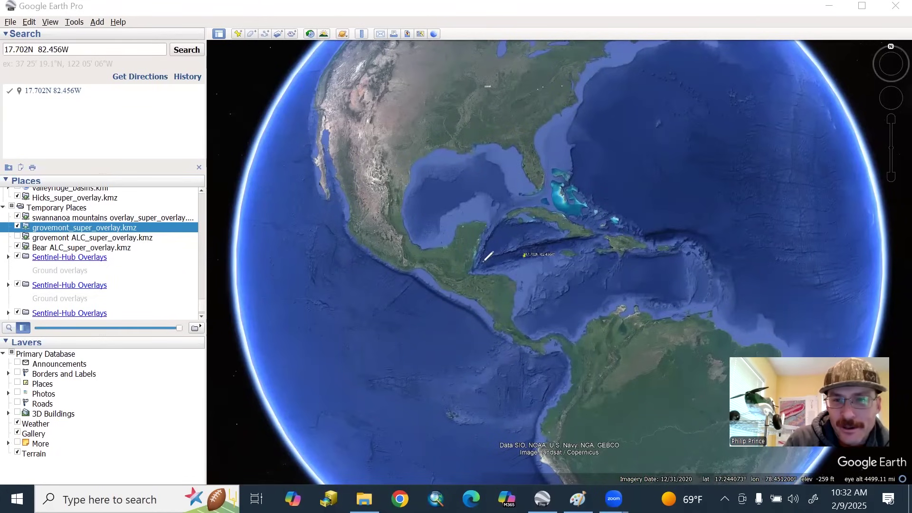
{"action": "mouse_move", "coordinate": [482, 263]}
{"action": "left_mouse_down"}
{"action": "mouse_move", "coordinate": [569, 233]}
{"action": "mouse_move", "coordinate": [588, 331]}
{"action": "mouse_move", "coordinate": [483, 285]}
{"action": "mouse_move", "coordinate": [508, 261]}
{"action": "left_mouse_up"}
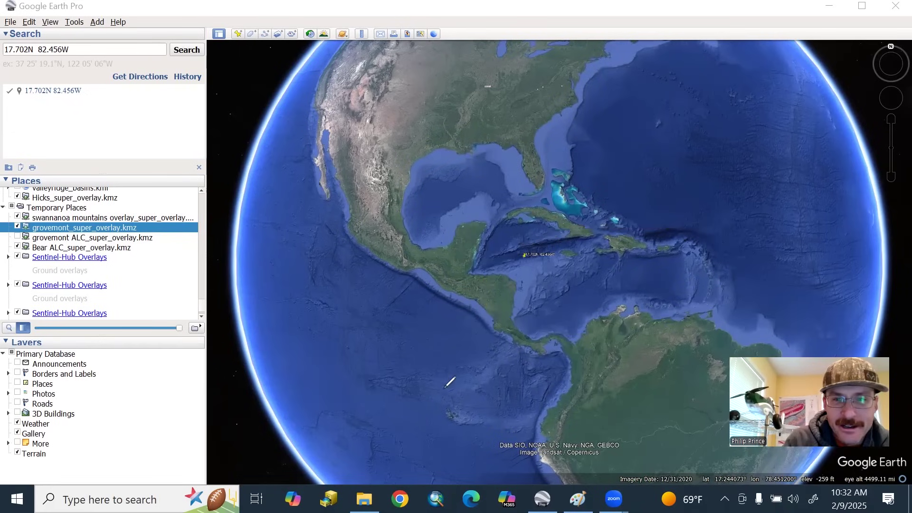
{"action": "left_click_drag", "start_coordinate": [443, 388], "coordinate": [482, 290]}
{"action": "mouse_move", "coordinate": [489, 386]}
{"action": "left_mouse_down"}
{"action": "mouse_move", "coordinate": [525, 290]}
{"action": "mouse_move", "coordinate": [475, 267]}
{"action": "mouse_move", "coordinate": [530, 224]}
{"action": "mouse_move", "coordinate": [553, 298]}
{"action": "mouse_move", "coordinate": [524, 291]}
{"action": "left_mouse_up"}
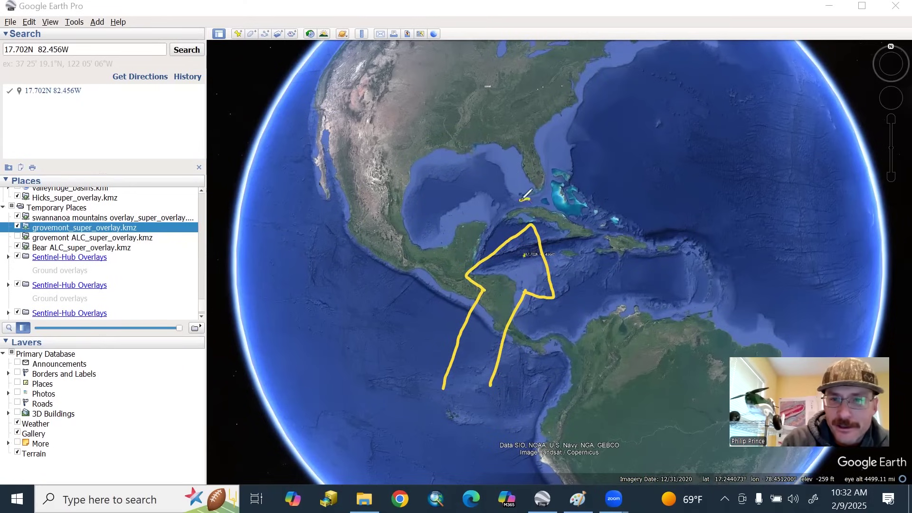
{"action": "left_click_drag", "start_coordinate": [521, 200], "coordinate": [619, 233]}
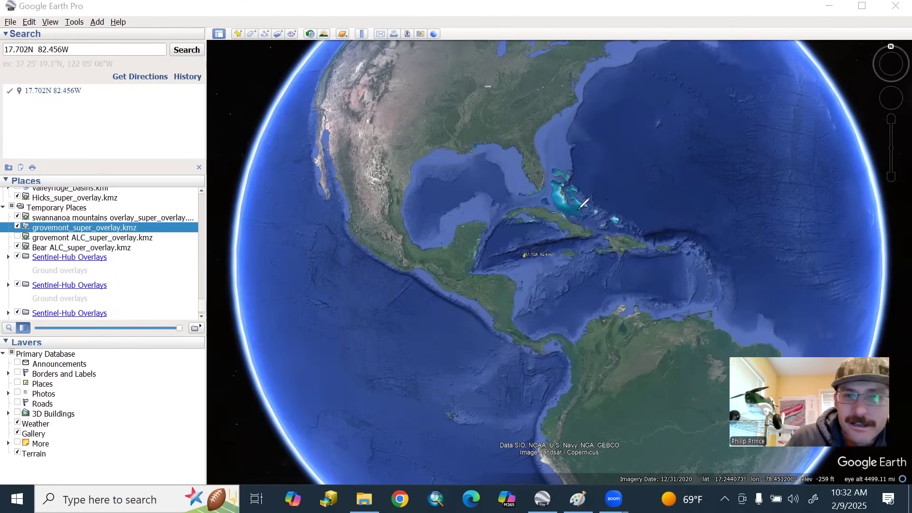
{"action": "mouse_move", "coordinate": [539, 272]}
{"action": "left_mouse_down"}
{"action": "mouse_move", "coordinate": [605, 266]}
{"action": "mouse_move", "coordinate": [605, 251]}
{"action": "mouse_move", "coordinate": [660, 263]}
{"action": "mouse_move", "coordinate": [614, 305]}
{"action": "mouse_move", "coordinate": [608, 284]}
{"action": "mouse_move", "coordinate": [546, 290]}
{"action": "mouse_move", "coordinate": [538, 271]}
{"action": "left_mouse_up"}
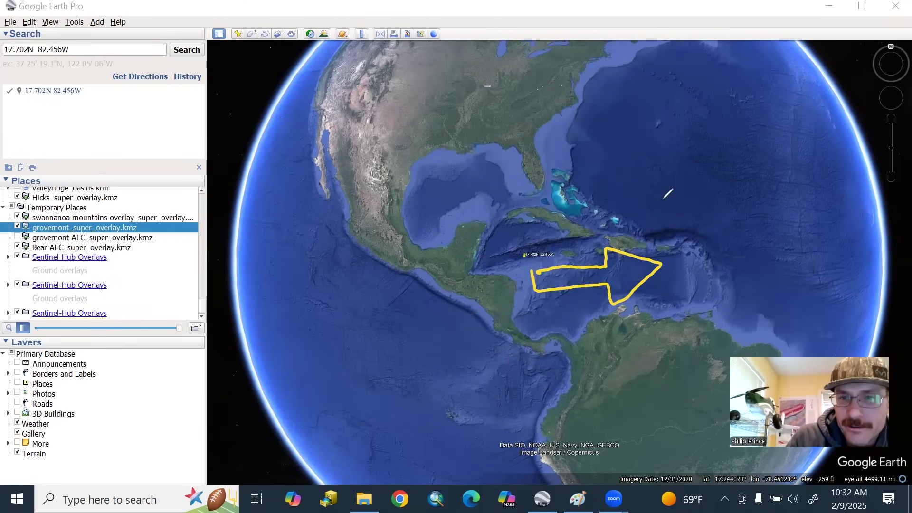
{"action": "mouse_move", "coordinate": [661, 197]}
{"action": "left_mouse_down"}
{"action": "mouse_move", "coordinate": [613, 198]}
{"action": "mouse_move", "coordinate": [614, 215]}
{"action": "mouse_move", "coordinate": [553, 196]}
{"action": "mouse_move", "coordinate": [603, 152]}
{"action": "mouse_move", "coordinate": [608, 181]}
{"action": "mouse_move", "coordinate": [660, 197]}
{"action": "left_mouse_up"}
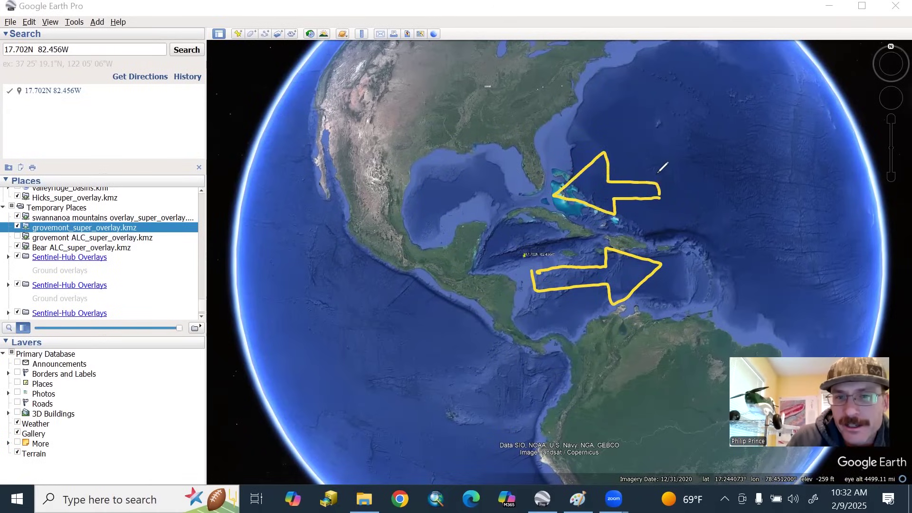
{"action": "left_click_drag", "start_coordinate": [472, 265], "coordinate": [694, 241]}
{"action": "left_click_drag", "start_coordinate": [549, 238], "coordinate": [498, 244]}
{"action": "mouse_move", "coordinate": [558, 259]}
{"action": "left_mouse_down"}
{"action": "mouse_move", "coordinate": [509, 263]}
{"action": "mouse_move", "coordinate": [561, 258]}
{"action": "left_mouse_up"}
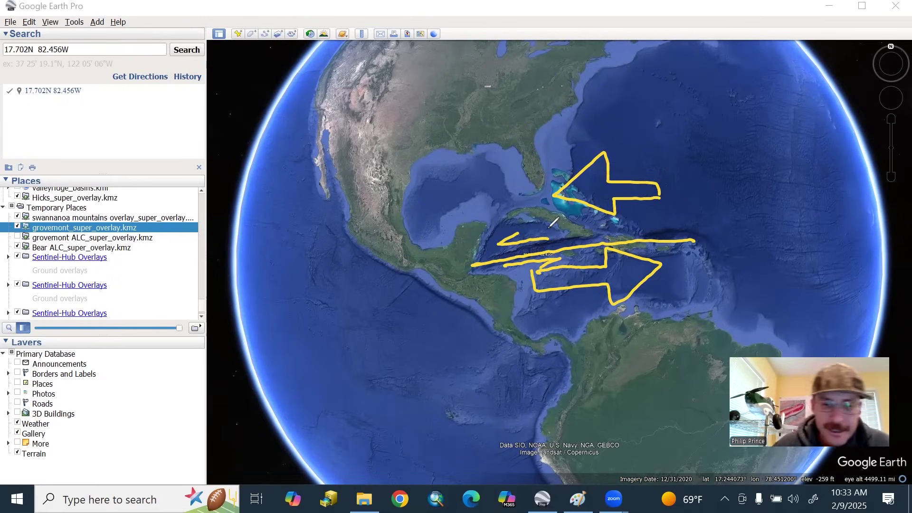
{"action": "key", "text": "ctrl+z"}
{"action": "key", "text": "ctrl+z"}
{"action": "key", "text": "ctrl+z"}
{"action": "key", "text": "ctrl+z"}
{"action": "key", "text": "ctrl+z"}
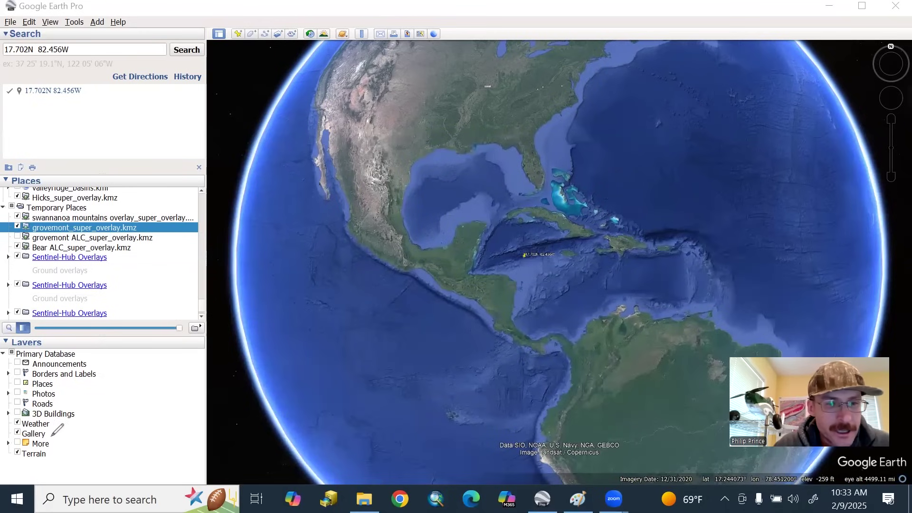
{"action": "left_click", "coordinate": [890, 118]}
Zoom in on the Caribbean and mark the trough with a red circle and crosshair
{"action": "left_click_drag", "start_coordinate": [891, 118], "coordinate": [891, 117]}
{"action": "scroll", "coordinate": [604, 281], "scroll_direction": "up", "scroll_amount": 2}
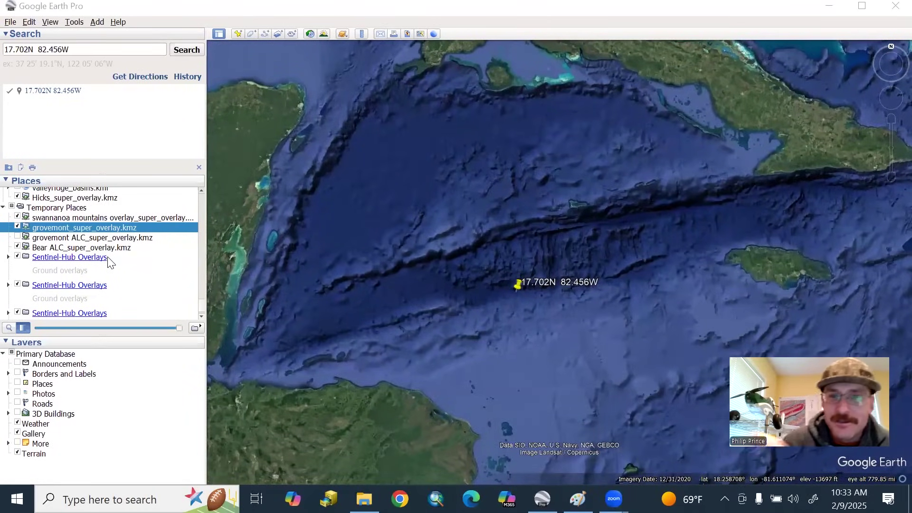
{"action": "mouse_move", "coordinate": [648, 155]}
{"action": "left_mouse_down"}
{"action": "mouse_move", "coordinate": [611, 211]}
{"action": "mouse_move", "coordinate": [684, 194]}
{"action": "left_mouse_up"}
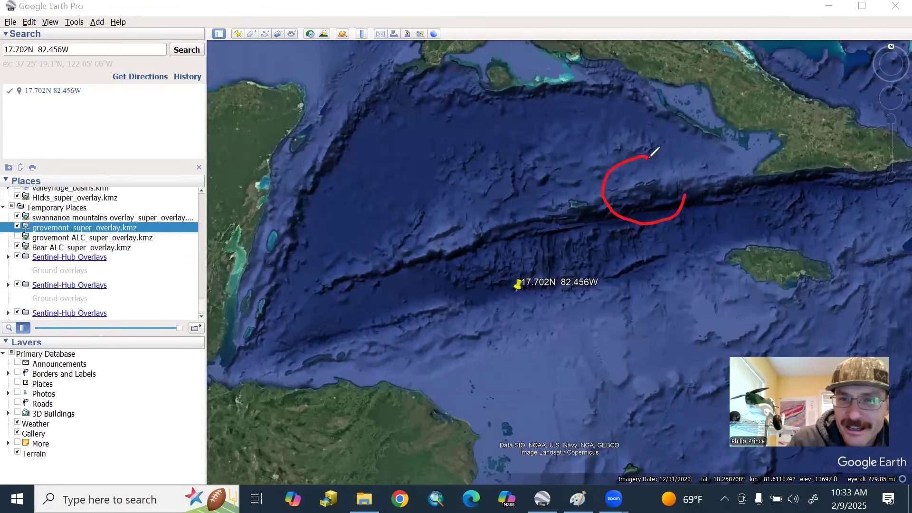
{"action": "left_click_drag", "start_coordinate": [648, 156], "coordinate": [644, 154]}
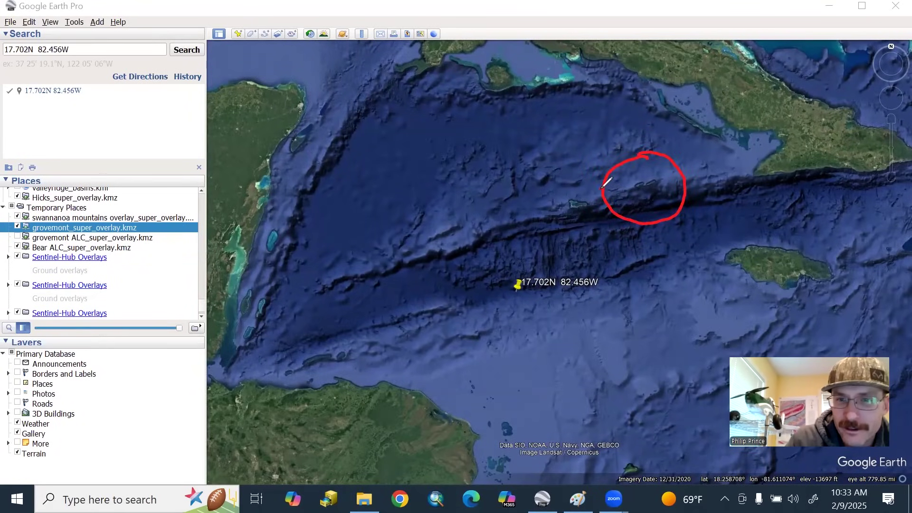
{"action": "mouse_move", "coordinate": [602, 189]}
{"action": "left_mouse_down"}
{"action": "mouse_move", "coordinate": [644, 154]}
{"action": "mouse_move", "coordinate": [648, 188]}
{"action": "left_mouse_up"}
{"action": "left_click_drag", "start_coordinate": [645, 156], "coordinate": [649, 221]}
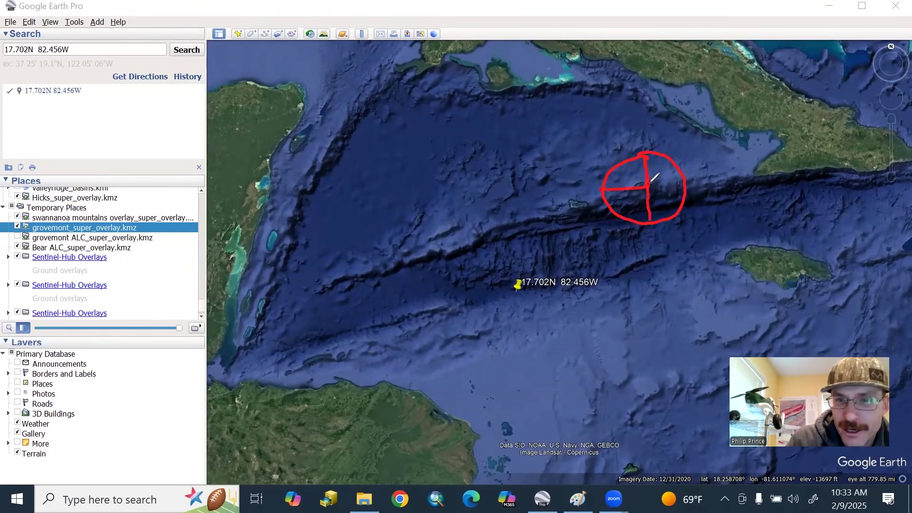
{"action": "left_click_drag", "start_coordinate": [649, 186], "coordinate": [683, 185]}
{"action": "mouse_move", "coordinate": [634, 161]}
{"action": "left_mouse_down"}
{"action": "mouse_move", "coordinate": [610, 180]}
{"action": "mouse_move", "coordinate": [641, 163]}
{"action": "mouse_move", "coordinate": [669, 211]}
{"action": "left_mouse_up"}
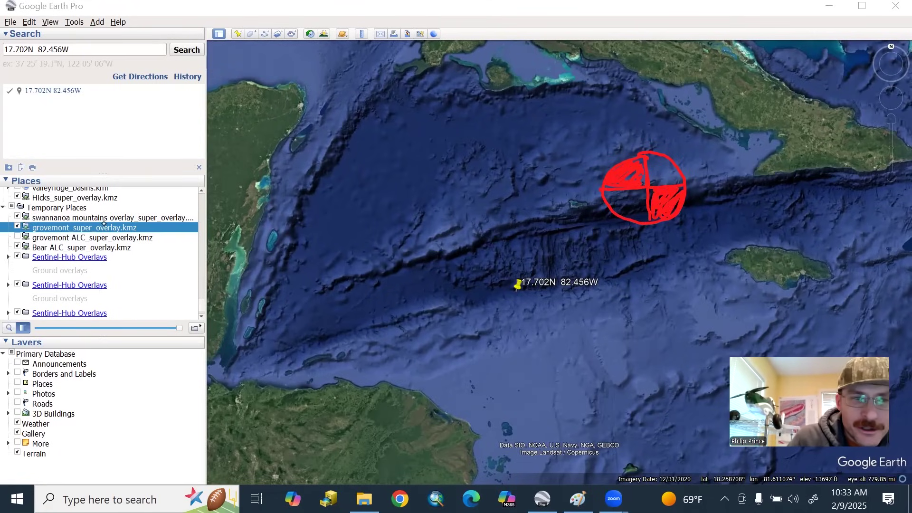
Fill two circle quadrants white and add opposing white arrows beside the pin
{"action": "mouse_move", "coordinate": [605, 195]}
{"action": "left_mouse_down"}
{"action": "mouse_move", "coordinate": [638, 193]}
{"action": "mouse_move", "coordinate": [613, 191]}
{"action": "mouse_move", "coordinate": [639, 209]}
{"action": "mouse_move", "coordinate": [617, 221]}
{"action": "mouse_move", "coordinate": [609, 195]}
{"action": "left_mouse_up"}
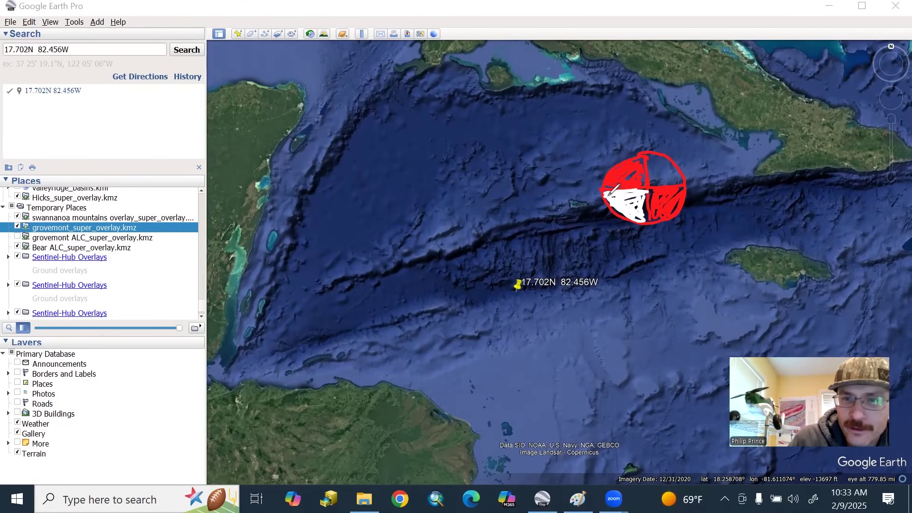
{"action": "mouse_move", "coordinate": [651, 155]}
{"action": "left_mouse_down"}
{"action": "mouse_move", "coordinate": [652, 183]}
{"action": "mouse_move", "coordinate": [679, 178]}
{"action": "mouse_move", "coordinate": [651, 161]}
{"action": "mouse_move", "coordinate": [677, 171]}
{"action": "mouse_move", "coordinate": [658, 182]}
{"action": "mouse_move", "coordinate": [676, 164]}
{"action": "left_mouse_up"}
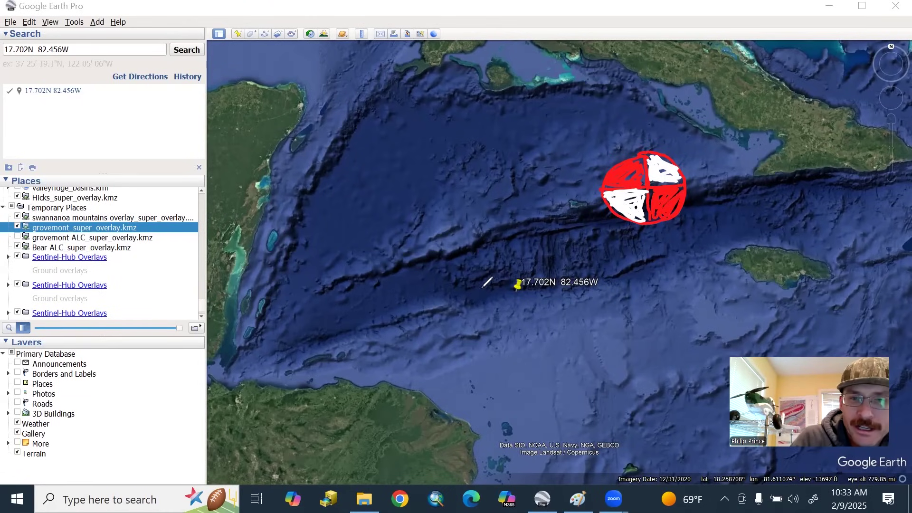
{"action": "mouse_move", "coordinate": [433, 298]}
{"action": "left_mouse_down"}
{"action": "mouse_move", "coordinate": [487, 286]}
{"action": "mouse_move", "coordinate": [443, 282]}
{"action": "left_mouse_up"}
{"action": "mouse_move", "coordinate": [413, 327]}
{"action": "left_mouse_down"}
{"action": "mouse_move", "coordinate": [496, 314]}
{"action": "mouse_move", "coordinate": [475, 339]}
{"action": "left_mouse_up"}
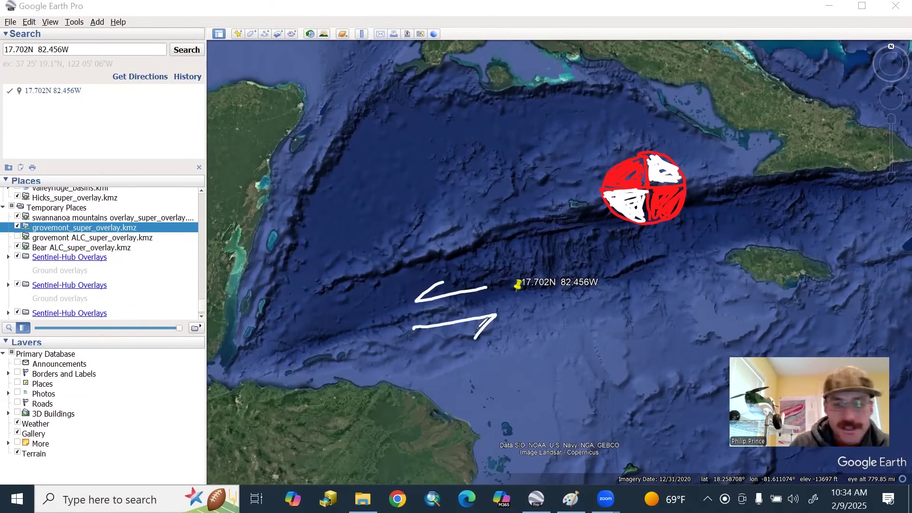
Undo all the red and white annotations, then zoom in slightly on the trough
{"action": "key", "text": "ctrl+z"}
{"action": "key", "text": "ctrl+z"}
{"action": "key", "text": "ctrl+z"}
{"action": "key", "text": "ctrl+z"}
{"action": "key", "text": "ctrl+z"}
{"action": "key", "text": "ctrl+z"}
{"action": "key", "text": "ctrl+z"}
{"action": "key", "text": "ctrl+z"}
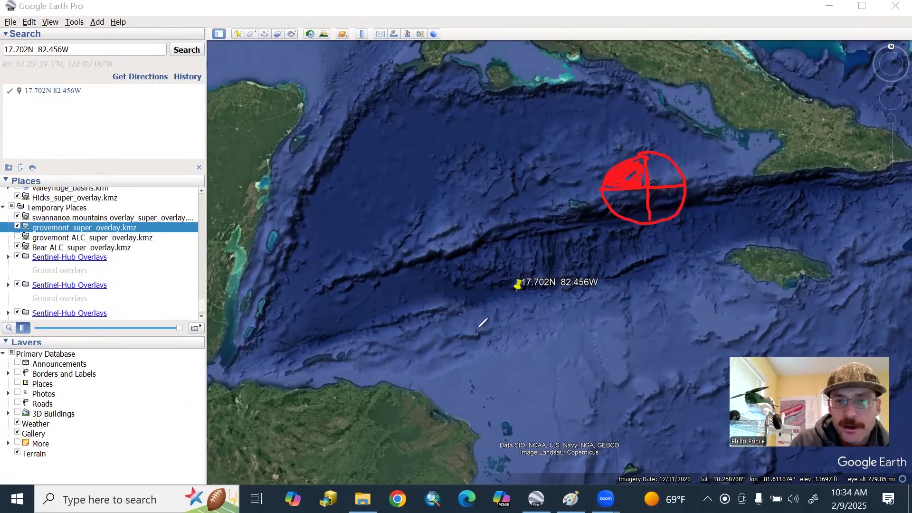
{"action": "key", "text": "ctrl+z"}
{"action": "key", "text": "ctrl+z"}
{"action": "key", "text": "ctrl+z"}
{"action": "key", "text": "ctrl+z"}
{"action": "key", "text": "ctrl+z"}
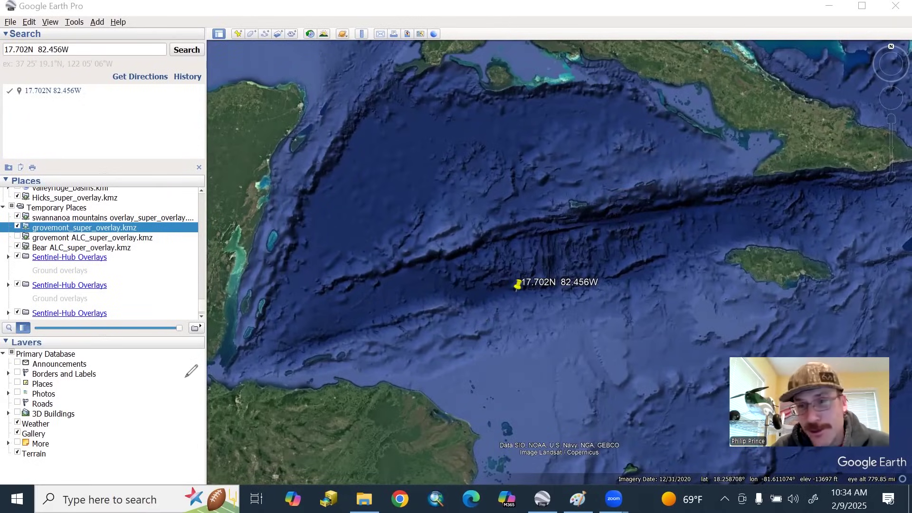
{"action": "left_click", "coordinate": [889, 116]}
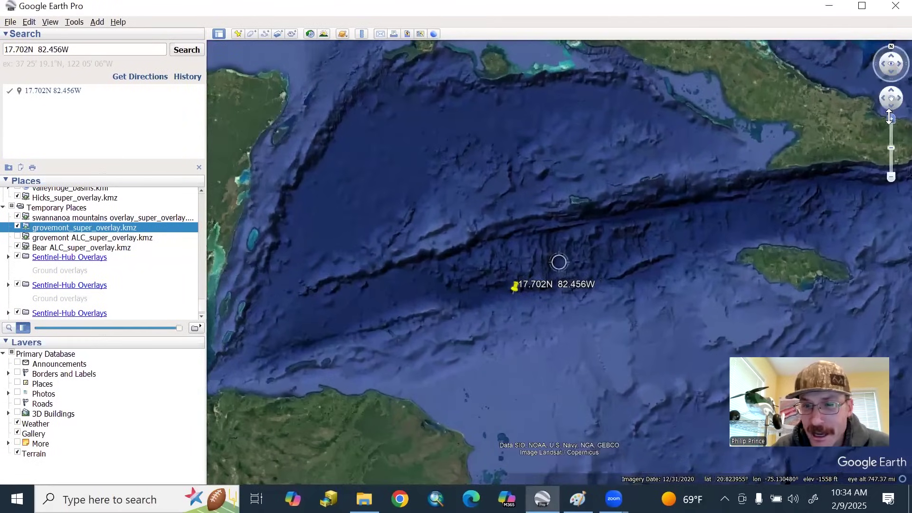
Zoom in on the trough floor and pan to show the scarps just north of the pin
{"action": "left_click_drag", "start_coordinate": [889, 116], "coordinate": [890, 118]}
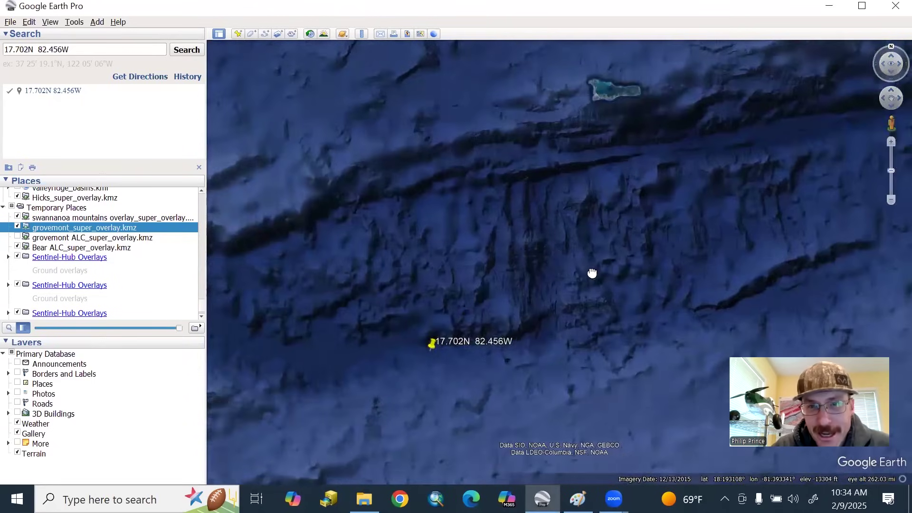
{"action": "left_click_drag", "start_coordinate": [591, 273], "coordinate": [678, 187]}
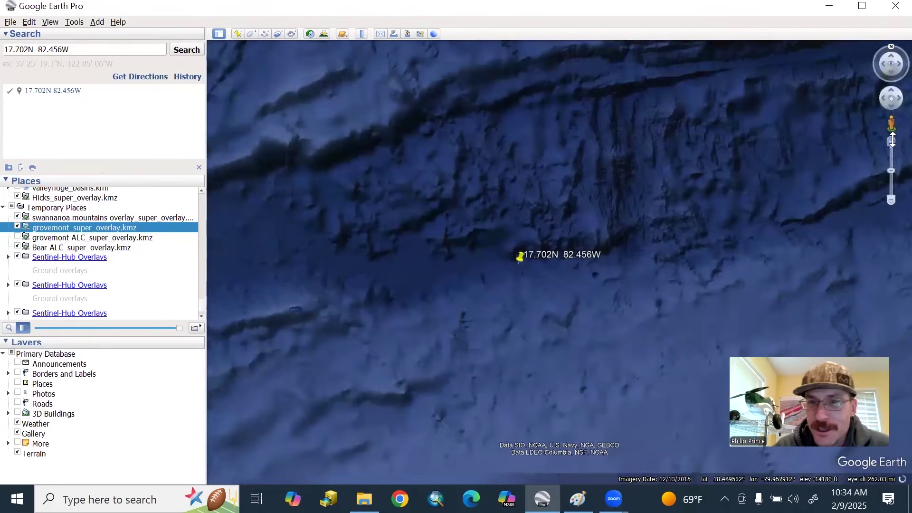
{"action": "left_click_drag", "start_coordinate": [891, 139], "coordinate": [890, 141]}
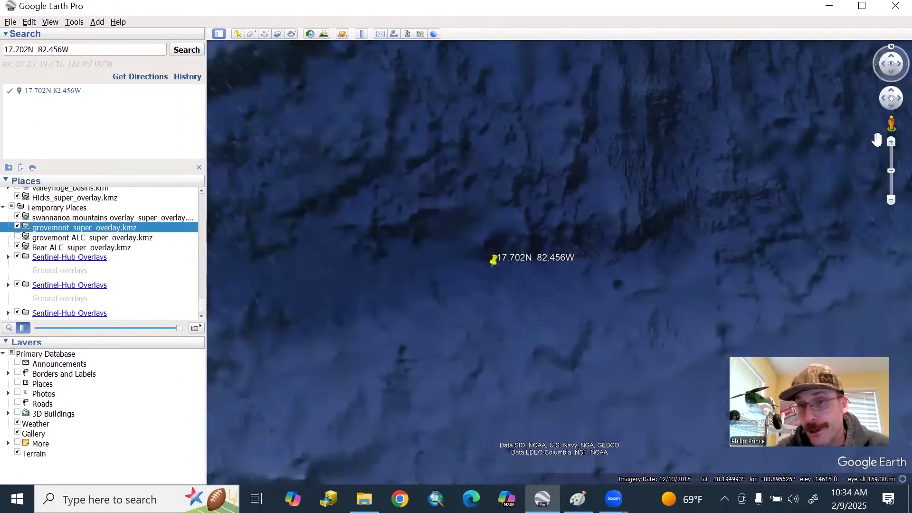
{"action": "left_click_drag", "start_coordinate": [773, 153], "coordinate": [805, 174]}
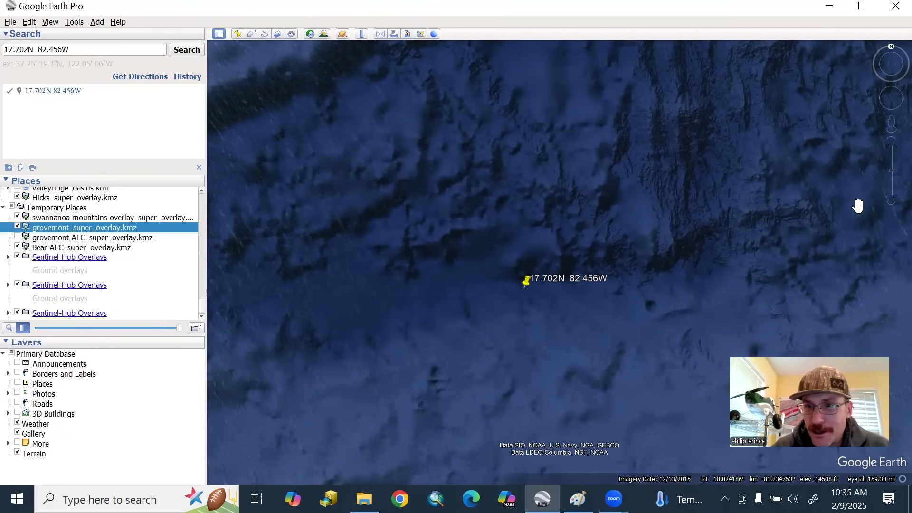
{"action": "left_click", "coordinate": [888, 199]}
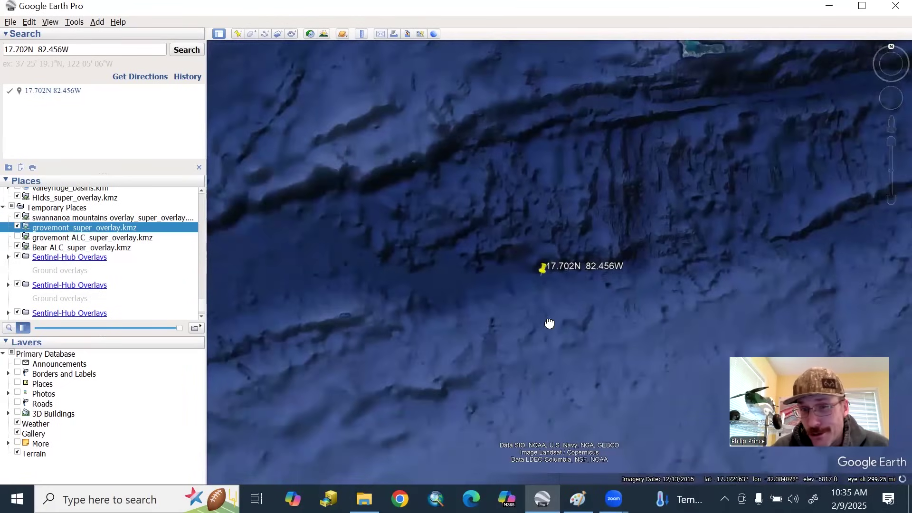
{"action": "left_click_drag", "start_coordinate": [550, 322], "coordinate": [525, 276]}
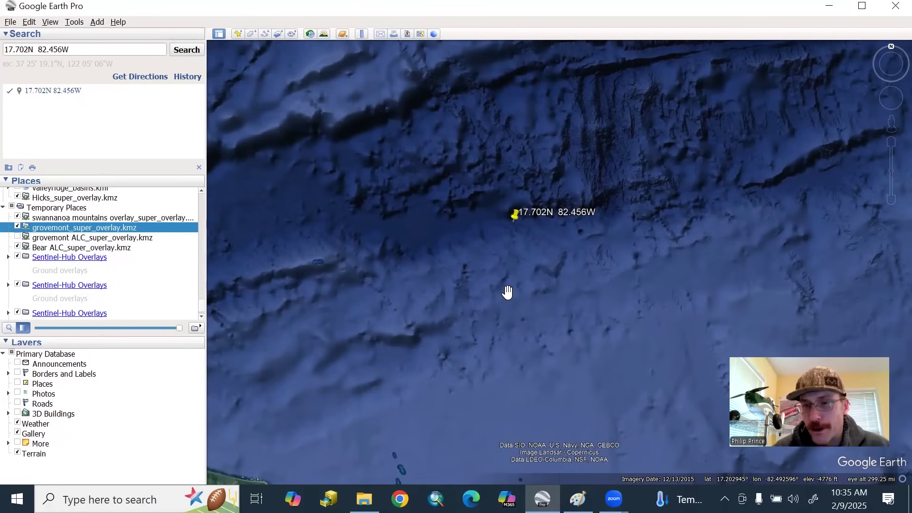
Zoom out from the trough to show Jamaica and Cuba, and recentre the trough
{"action": "left_click", "coordinate": [890, 200]}
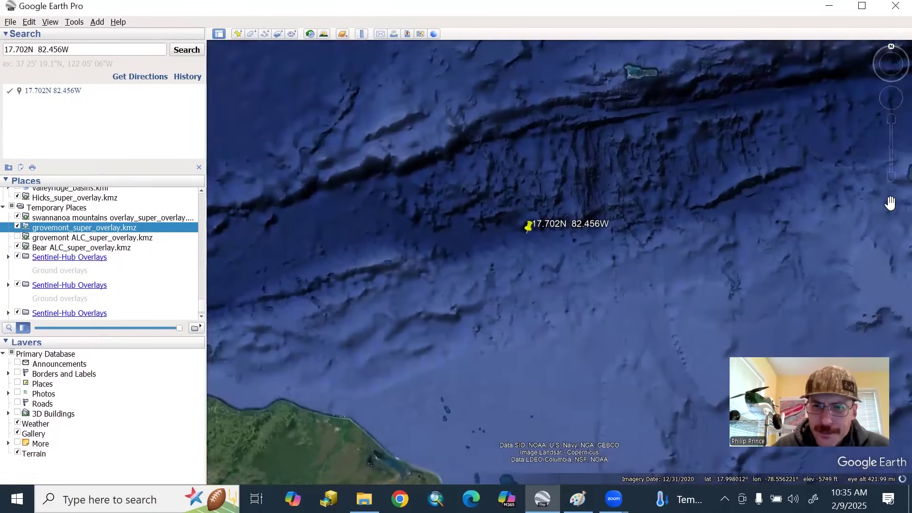
{"action": "left_click", "coordinate": [891, 177]}
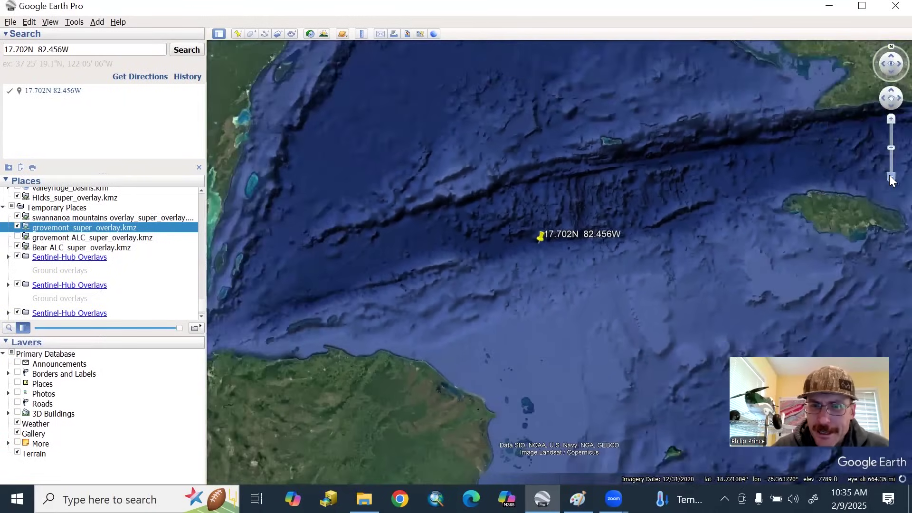
{"action": "left_click_drag", "start_coordinate": [737, 259], "coordinate": [716, 260]}
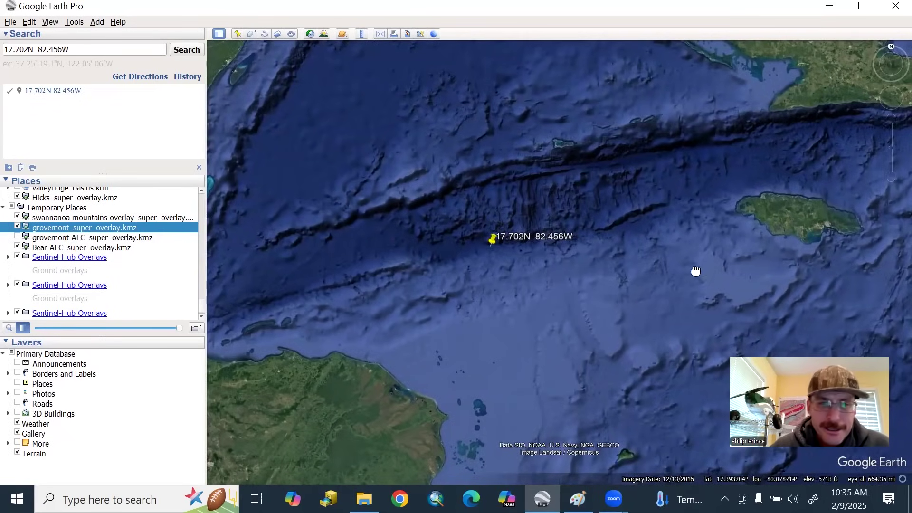
{"action": "left_click_drag", "start_coordinate": [693, 271], "coordinate": [653, 277]}
Zoom out further to frame Cuba and Hispaniola, then bring up the blank Paint canvas
{"action": "left_click", "coordinate": [891, 182]}
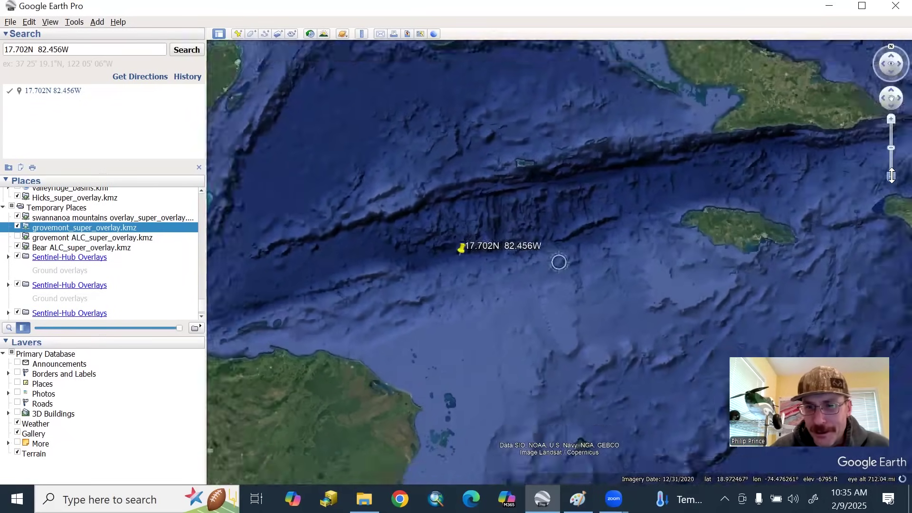
{"action": "left_click_drag", "start_coordinate": [751, 253], "coordinate": [660, 268]}
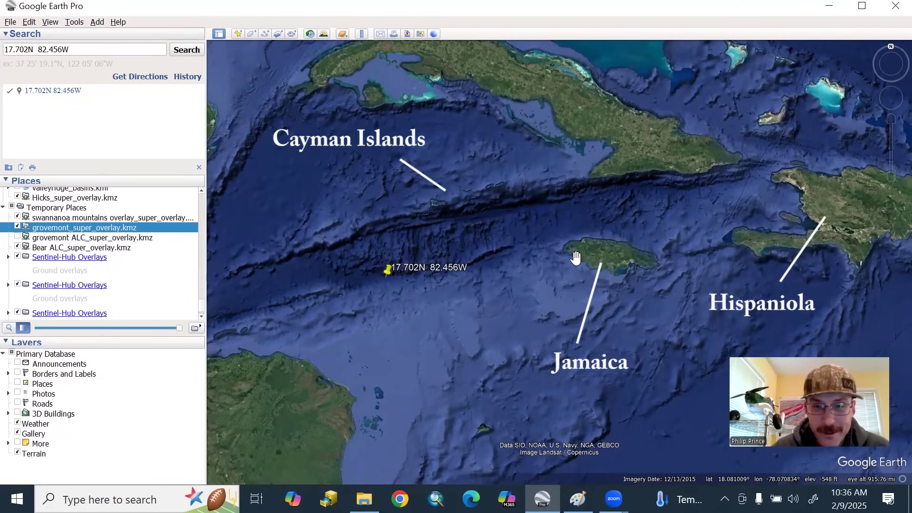
{"action": "mouse_move", "coordinate": [577, 498]}
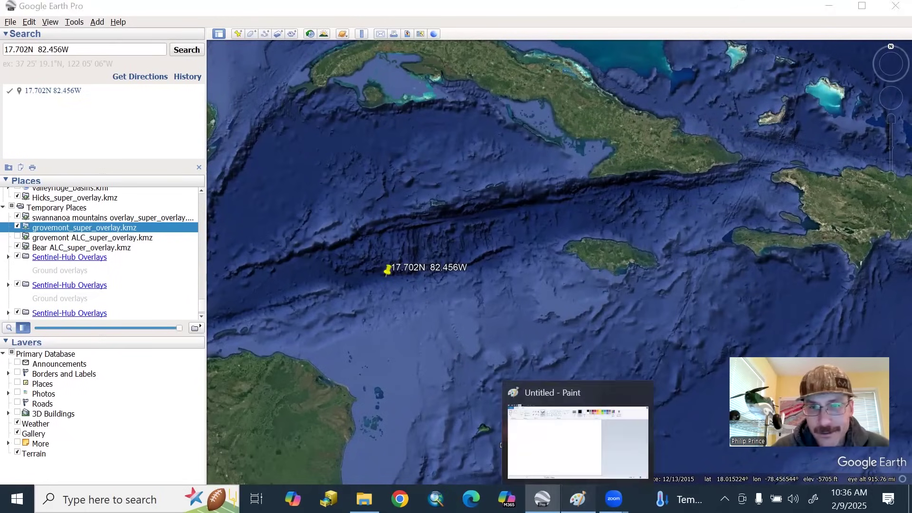
{"action": "left_click", "coordinate": [505, 444]}
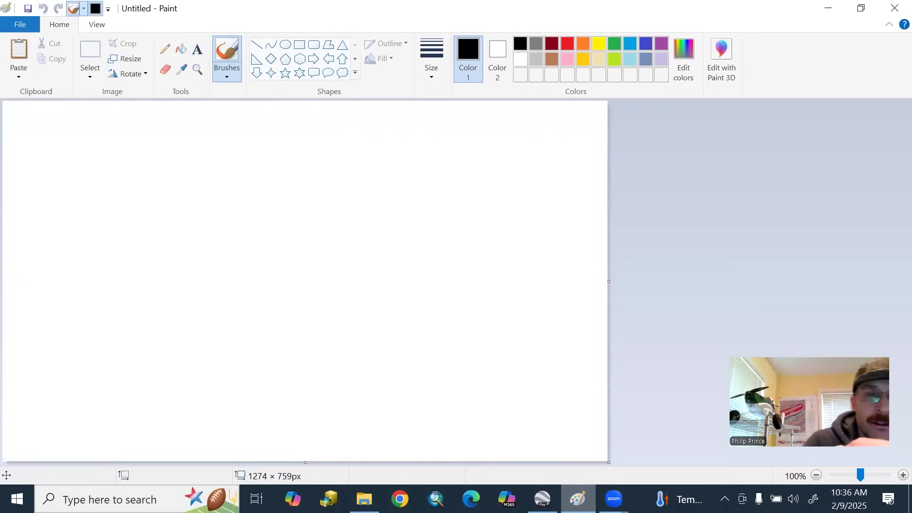
With a thin brush, draw the slab outline with its sloping top edge and front divider
{"action": "left_click", "coordinate": [227, 74]}
{"action": "left_click", "coordinate": [431, 60]}
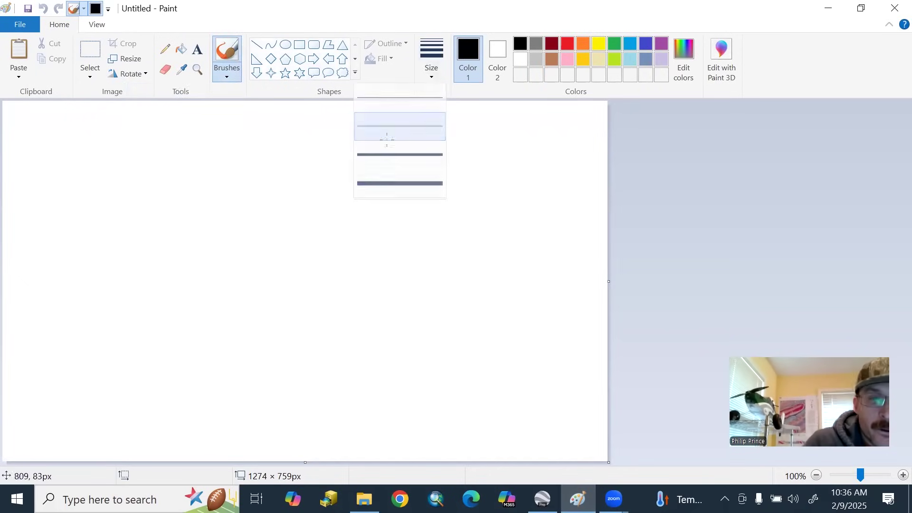
{"action": "left_click", "coordinate": [387, 139]}
{"action": "mouse_move", "coordinate": [127, 334]}
{"action": "left_mouse_down"}
{"action": "mouse_move", "coordinate": [132, 377]}
{"action": "mouse_move", "coordinate": [473, 375]}
{"action": "left_mouse_up"}
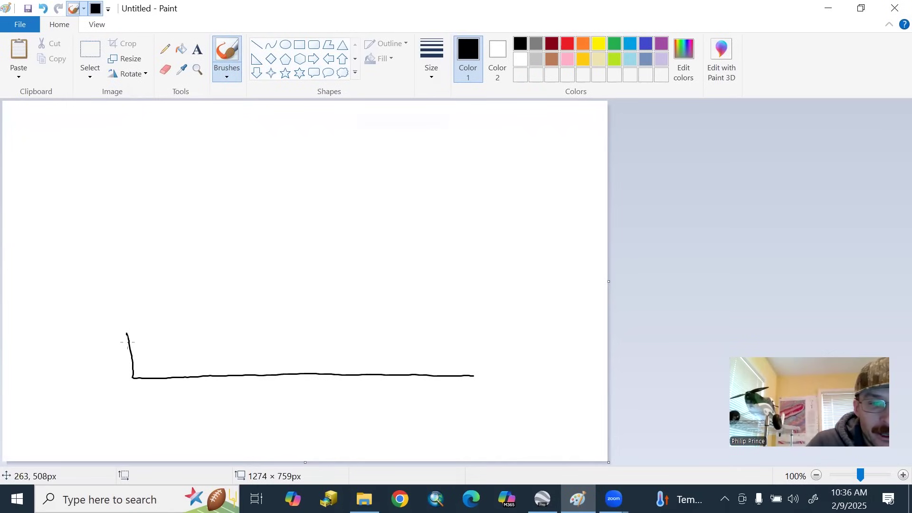
{"action": "mouse_move", "coordinate": [127, 342]}
{"action": "left_mouse_down"}
{"action": "mouse_move", "coordinate": [182, 313]}
{"action": "mouse_move", "coordinate": [452, 317]}
{"action": "mouse_move", "coordinate": [470, 321]}
{"action": "mouse_move", "coordinate": [473, 375]}
{"action": "left_mouse_up"}
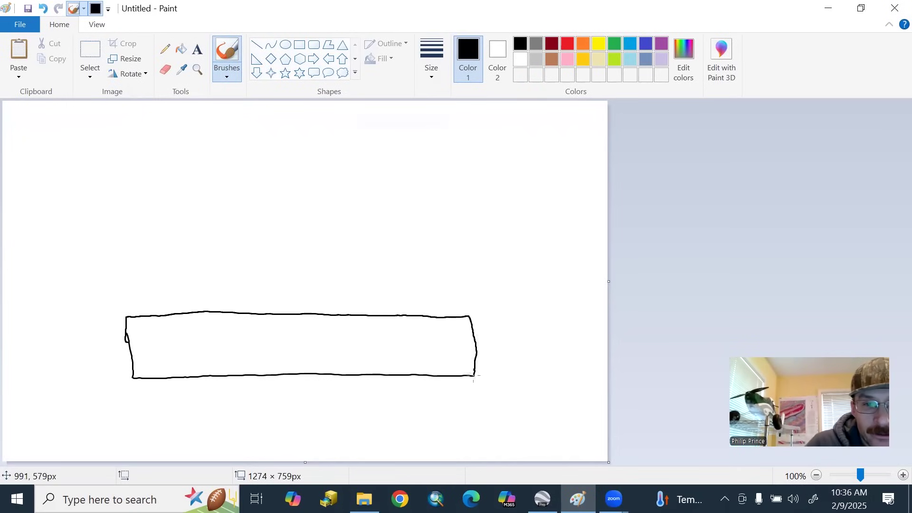
{"action": "mouse_move", "coordinate": [124, 315]}
{"action": "left_mouse_down"}
{"action": "mouse_move", "coordinate": [111, 138]}
{"action": "mouse_move", "coordinate": [231, 137]}
{"action": "mouse_move", "coordinate": [470, 316]}
{"action": "left_mouse_up"}
{"action": "left_click_drag", "start_coordinate": [106, 141], "coordinate": [130, 378]}
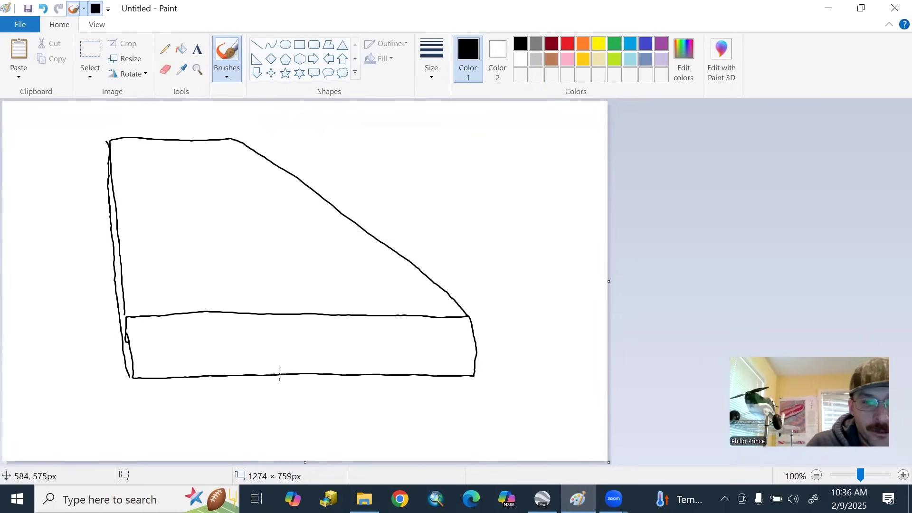
{"action": "mouse_move", "coordinate": [278, 375]}
{"action": "left_mouse_down"}
{"action": "mouse_move", "coordinate": [275, 312]}
{"action": "mouse_move", "coordinate": [252, 265]}
{"action": "mouse_move", "coordinate": [268, 226]}
{"action": "mouse_move", "coordinate": [175, 139]}
{"action": "left_mouse_up"}
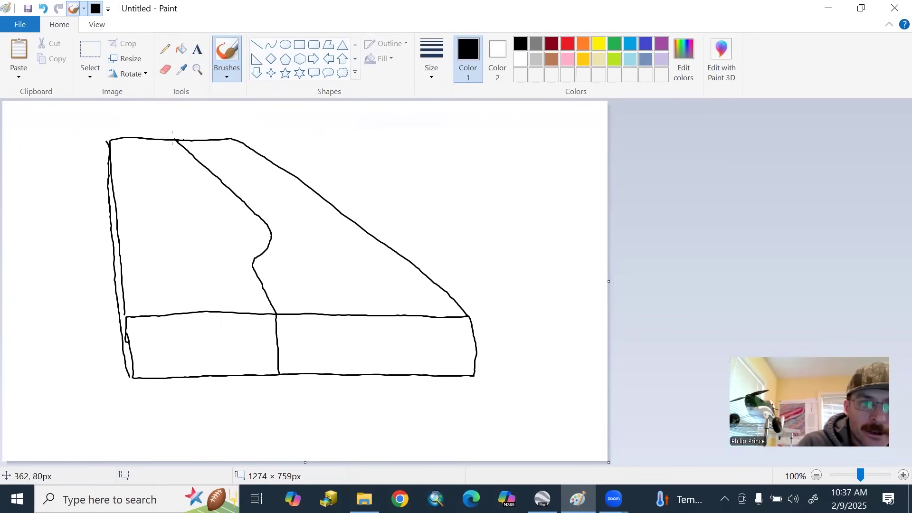
Add a raised block along the back edge and a lower step block under a top-face line
{"action": "mouse_move", "coordinate": [174, 139]}
{"action": "left_mouse_down"}
{"action": "mouse_move", "coordinate": [154, 120]}
{"action": "mouse_move", "coordinate": [191, 116]}
{"action": "mouse_move", "coordinate": [231, 138]}
{"action": "left_mouse_up"}
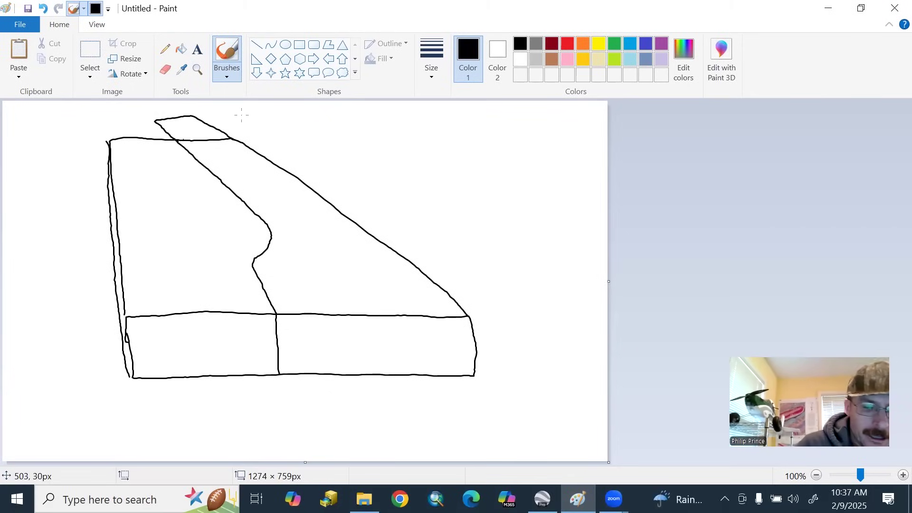
{"action": "key", "text": "ctrl+z"}
{"action": "mouse_move", "coordinate": [177, 141]}
{"action": "left_mouse_down"}
{"action": "mouse_move", "coordinate": [160, 112]}
{"action": "mouse_move", "coordinate": [194, 110]}
{"action": "mouse_move", "coordinate": [237, 141]}
{"action": "left_mouse_up"}
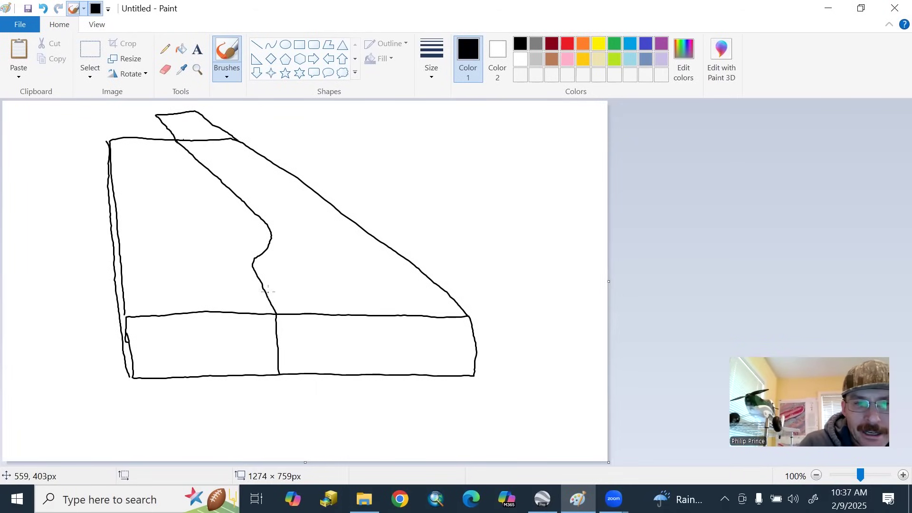
{"action": "left_click_drag", "start_coordinate": [265, 293], "coordinate": [449, 292]}
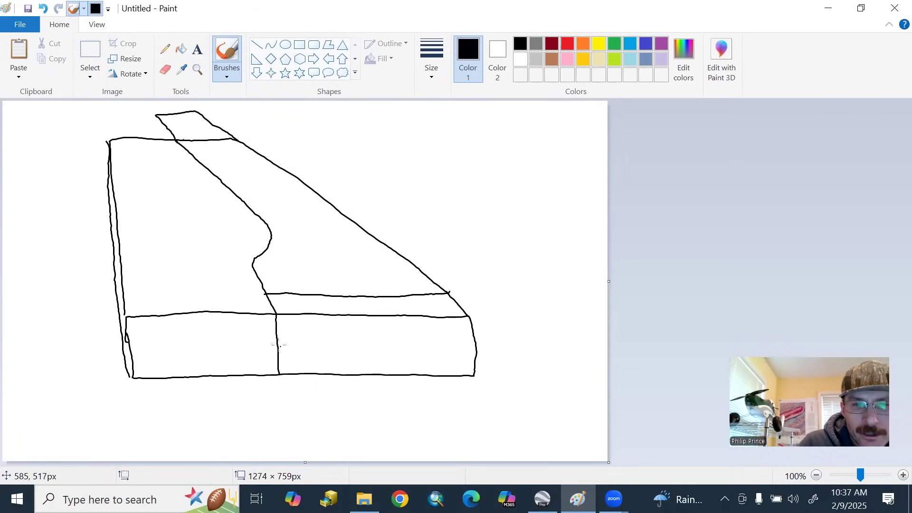
{"action": "mouse_move", "coordinate": [280, 346]}
{"action": "left_mouse_down"}
{"action": "mouse_move", "coordinate": [391, 347]}
{"action": "mouse_move", "coordinate": [448, 310]}
{"action": "mouse_move", "coordinate": [448, 294]}
{"action": "left_mouse_up"}
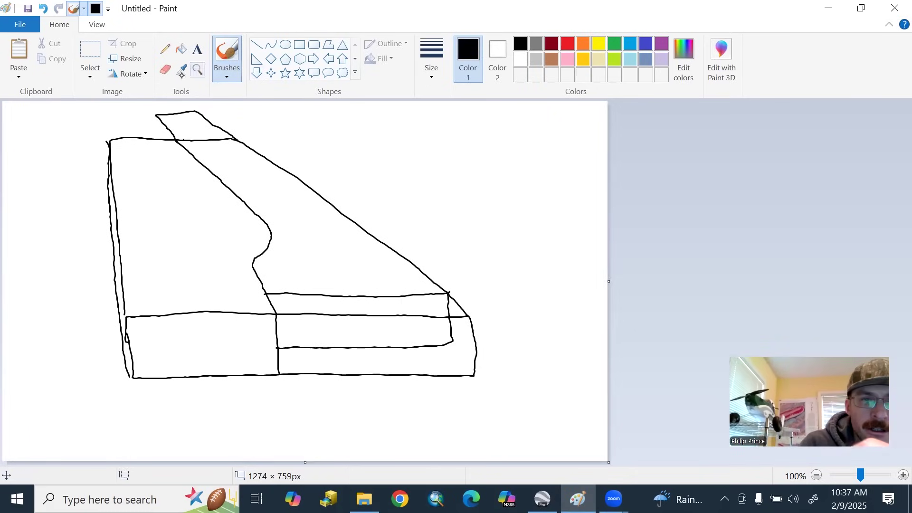
Erase the back edge under the raised block and the front face's top edge right of the divider
{"action": "left_click", "coordinate": [164, 70]}
{"action": "left_click_drag", "start_coordinate": [182, 138], "coordinate": [232, 142]}
{"action": "mouse_move", "coordinate": [281, 314]}
{"action": "left_mouse_down"}
{"action": "mouse_move", "coordinate": [428, 318]}
{"action": "mouse_move", "coordinate": [398, 315]}
{"action": "mouse_move", "coordinate": [438, 317]}
{"action": "mouse_move", "coordinate": [452, 306]}
{"action": "mouse_move", "coordinate": [452, 315]}
{"action": "mouse_move", "coordinate": [454, 301]}
{"action": "mouse_move", "coordinate": [465, 339]}
{"action": "mouse_move", "coordinate": [483, 338]}
{"action": "mouse_move", "coordinate": [391, 370]}
{"action": "mouse_move", "coordinate": [286, 375]}
{"action": "mouse_move", "coordinate": [459, 376]}
{"action": "mouse_move", "coordinate": [472, 374]}
{"action": "mouse_move", "coordinate": [463, 307]}
{"action": "left_mouse_up"}
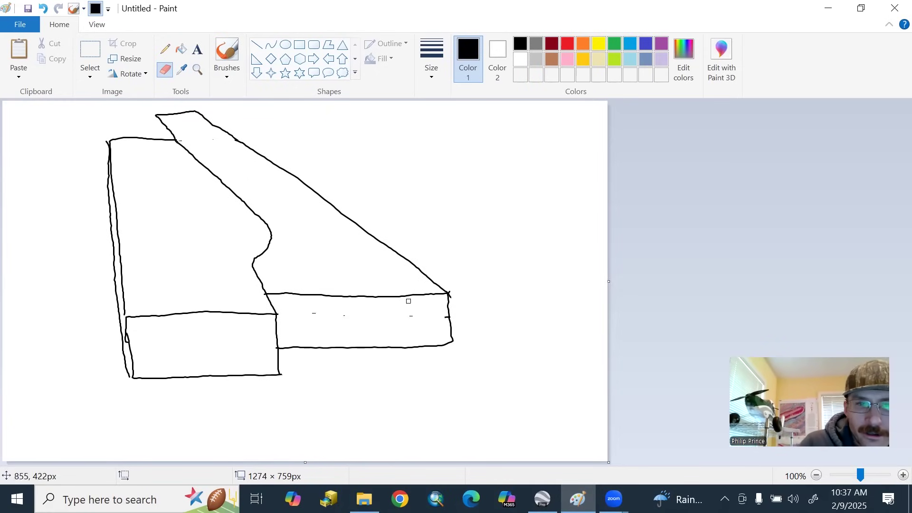
Draw two small arrows on the top face, then erase them with the dividing line's bulge
{"action": "left_click", "coordinate": [227, 71]}
{"action": "left_click", "coordinate": [140, 97]}
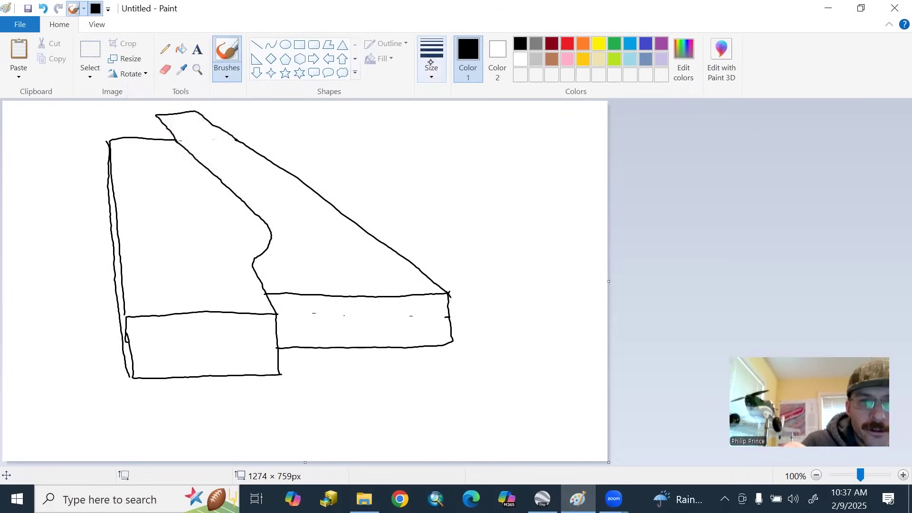
{"action": "left_click", "coordinate": [430, 62]}
{"action": "left_click", "coordinate": [401, 126]}
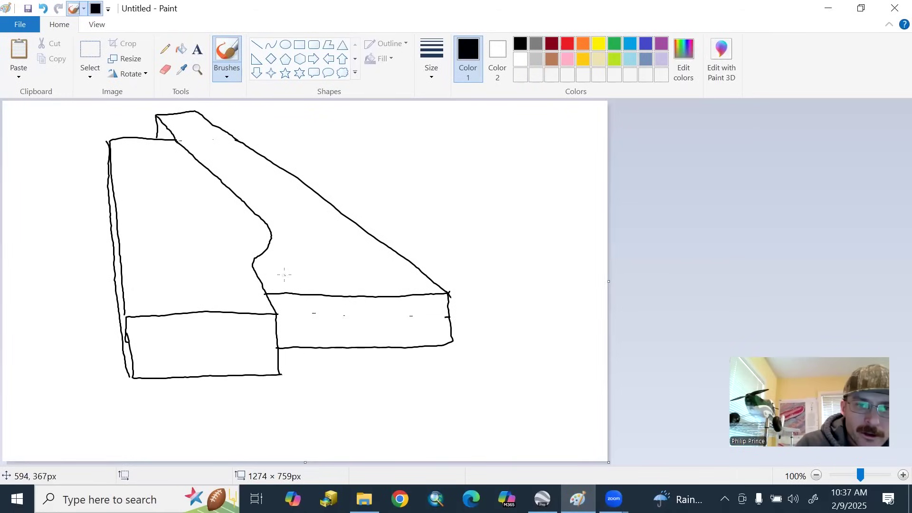
{"action": "mouse_move", "coordinate": [285, 275]}
{"action": "left_mouse_down"}
{"action": "mouse_move", "coordinate": [272, 253]}
{"action": "mouse_move", "coordinate": [285, 277]}
{"action": "left_mouse_up"}
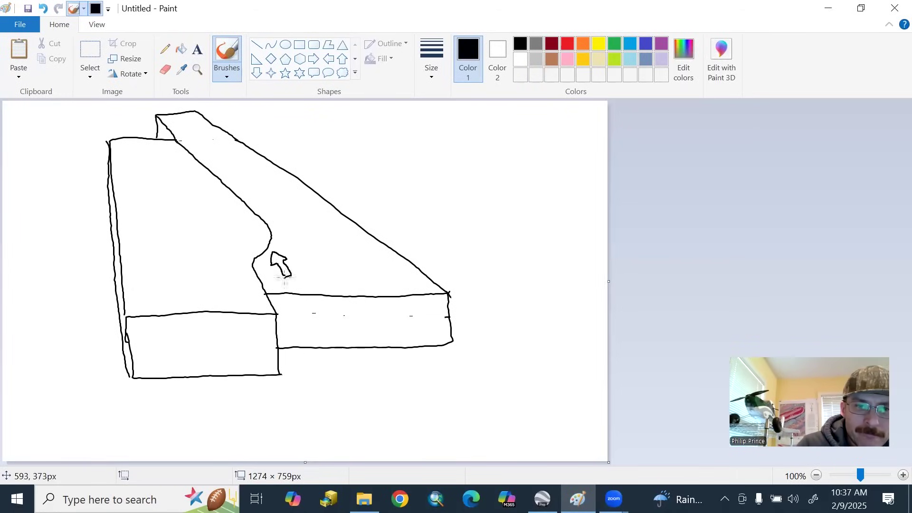
{"action": "mouse_move", "coordinate": [233, 220]}
{"action": "left_mouse_down"}
{"action": "mouse_move", "coordinate": [245, 236]}
{"action": "mouse_move", "coordinate": [258, 234]}
{"action": "mouse_move", "coordinate": [245, 219]}
{"action": "left_mouse_up"}
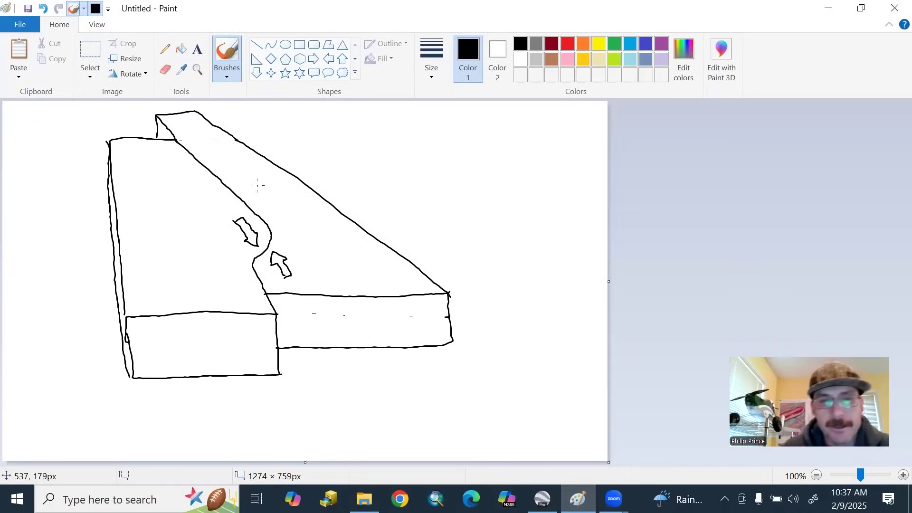
{"action": "left_click", "coordinate": [164, 69]}
{"action": "mouse_move", "coordinate": [252, 231]}
{"action": "left_mouse_down"}
{"action": "mouse_move", "coordinate": [233, 223]}
{"action": "mouse_move", "coordinate": [276, 253]}
{"action": "mouse_move", "coordinate": [283, 277]}
{"action": "mouse_move", "coordinate": [280, 258]}
{"action": "mouse_move", "coordinate": [276, 269]}
{"action": "mouse_move", "coordinate": [262, 248]}
{"action": "mouse_move", "coordinate": [270, 232]}
{"action": "mouse_move", "coordinate": [255, 258]}
{"action": "mouse_move", "coordinate": [266, 242]}
{"action": "mouse_move", "coordinate": [255, 214]}
{"action": "left_mouse_up"}
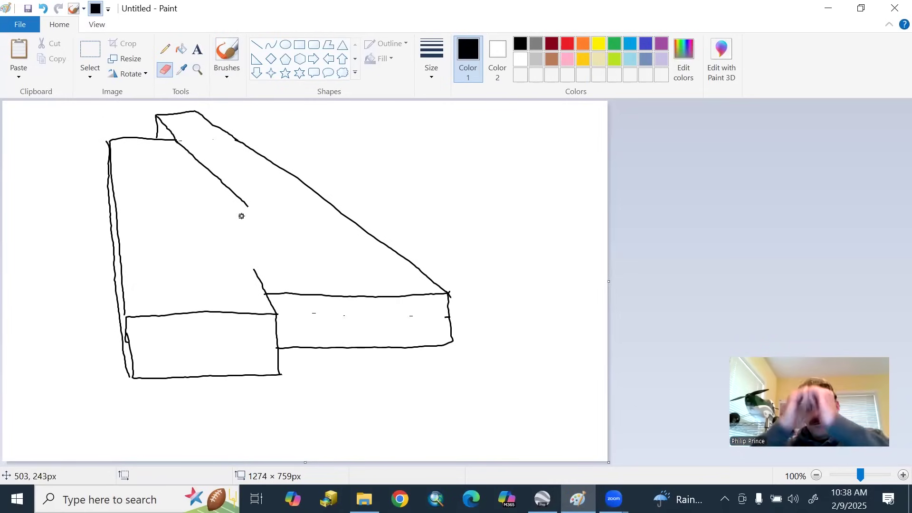
With the thinnest brush, outline the landslide in the gap on the slope
{"action": "left_click", "coordinate": [431, 67]}
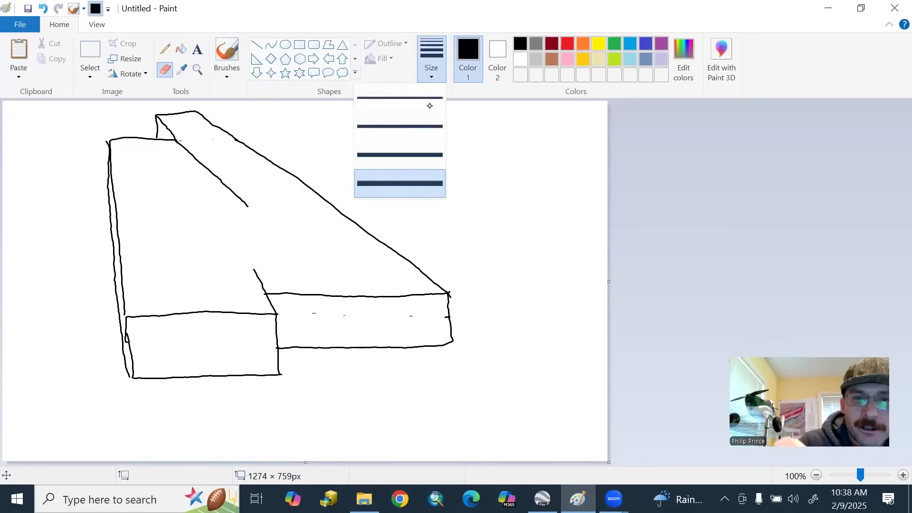
{"action": "left_click", "coordinate": [227, 71]}
{"action": "left_click", "coordinate": [138, 96]}
{"action": "left_click", "coordinate": [442, 70]}
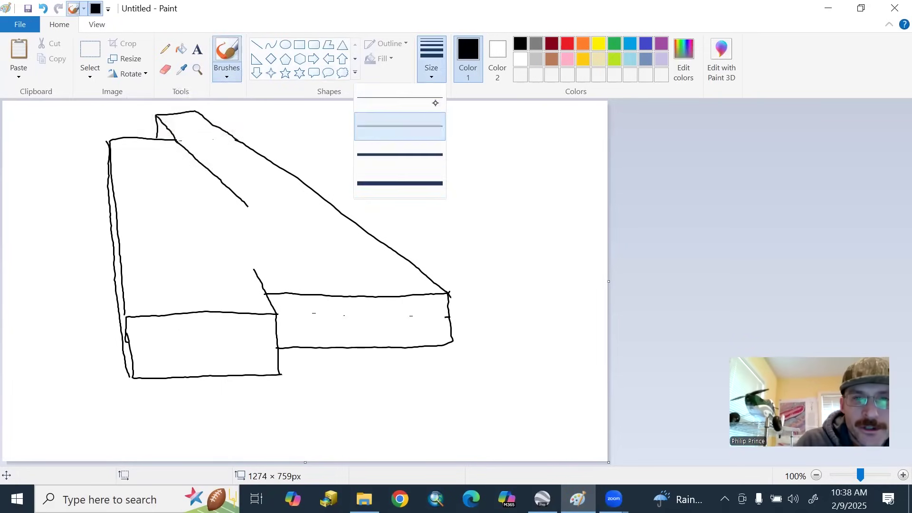
{"action": "left_click", "coordinate": [401, 124]}
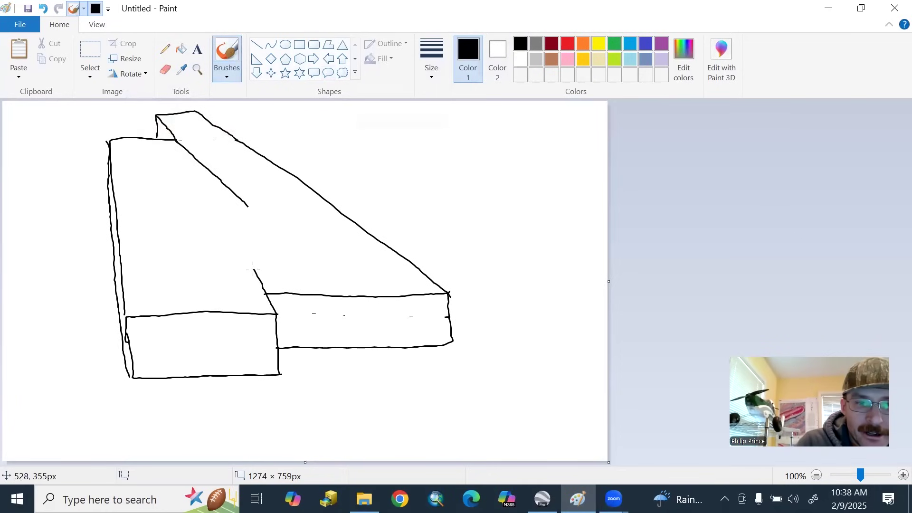
{"action": "mouse_move", "coordinate": [240, 247]}
{"action": "left_mouse_down"}
{"action": "mouse_move", "coordinate": [233, 245]}
{"action": "mouse_move", "coordinate": [249, 204]}
{"action": "mouse_move", "coordinate": [261, 226]}
{"action": "mouse_move", "coordinate": [248, 268]}
{"action": "left_mouse_up"}
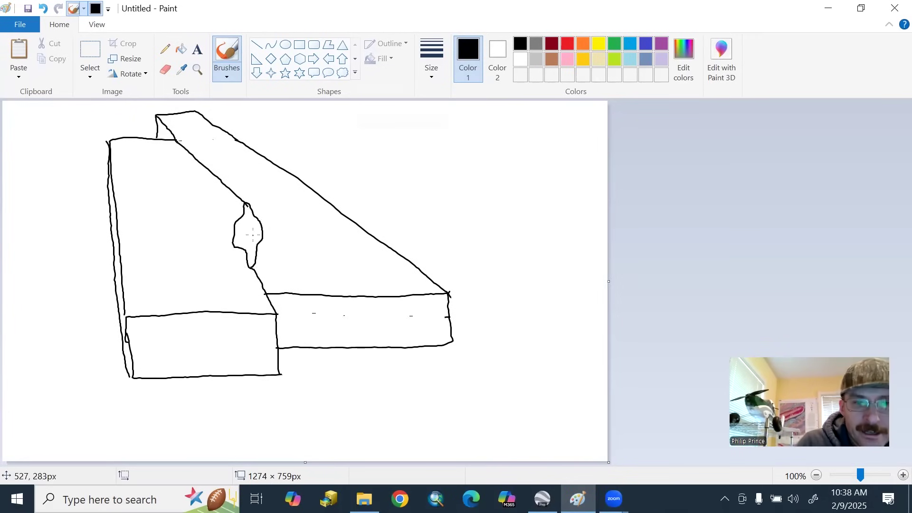
Add texture strokes inside the landslide shape
{"action": "left_click", "coordinate": [227, 71]}
{"action": "left_click", "coordinate": [431, 59]}
{"action": "left_click", "coordinate": [433, 97]}
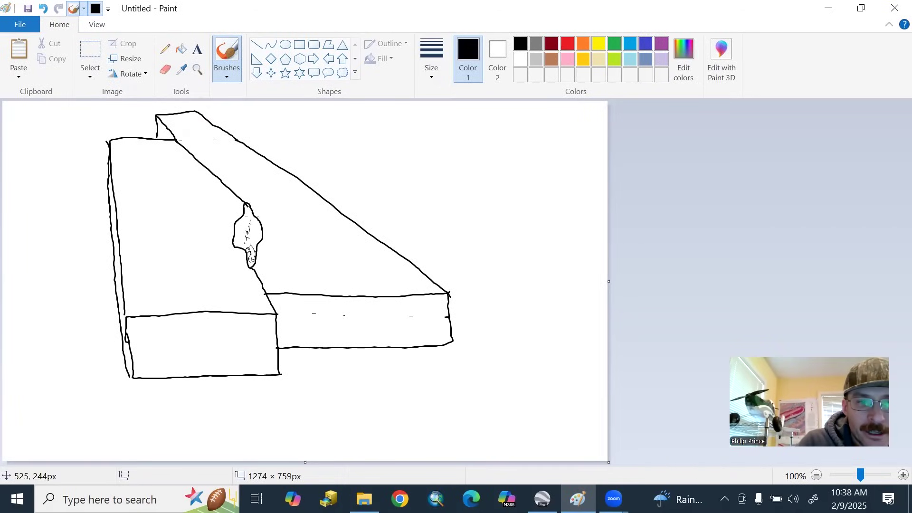
{"action": "left_click_drag", "start_coordinate": [250, 229], "coordinate": [250, 240]}
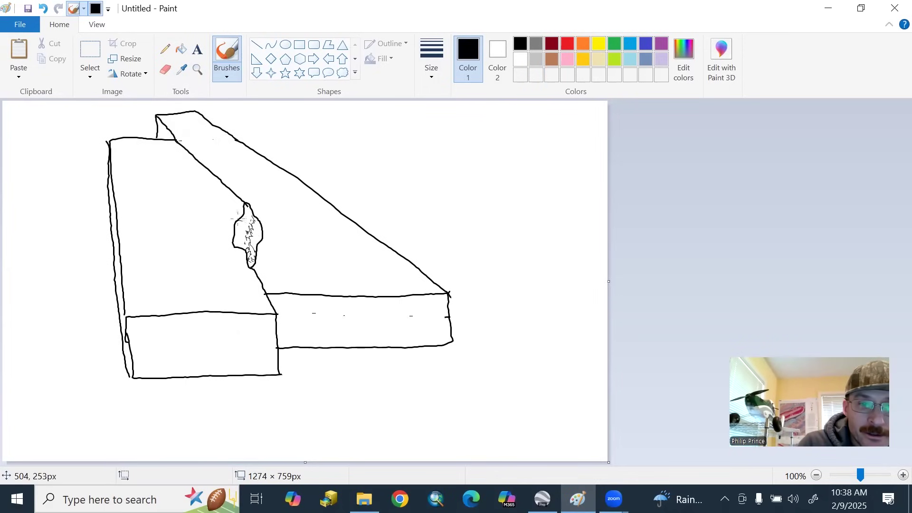
{"action": "mouse_move", "coordinate": [236, 221]}
{"action": "left_mouse_down"}
{"action": "mouse_move", "coordinate": [246, 220]}
{"action": "mouse_move", "coordinate": [244, 233]}
{"action": "left_mouse_up"}
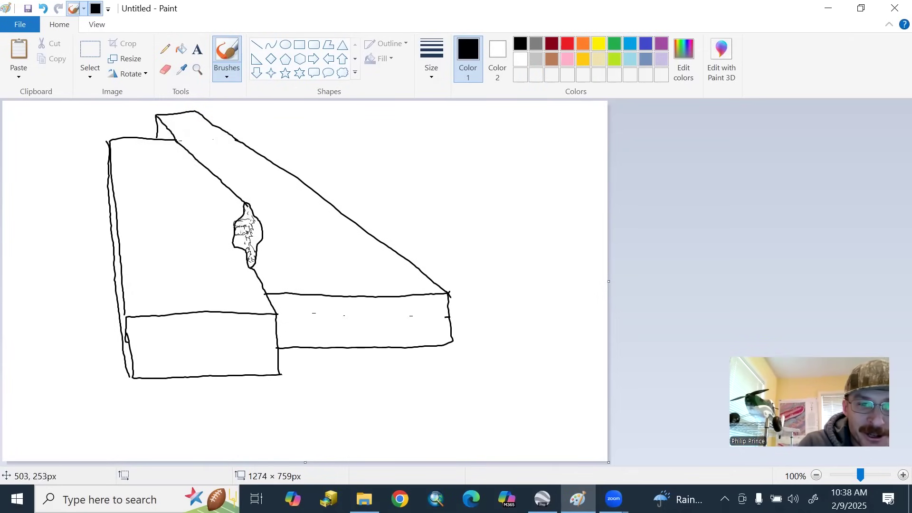
{"action": "left_click_drag", "start_coordinate": [236, 236], "coordinate": [249, 257]}
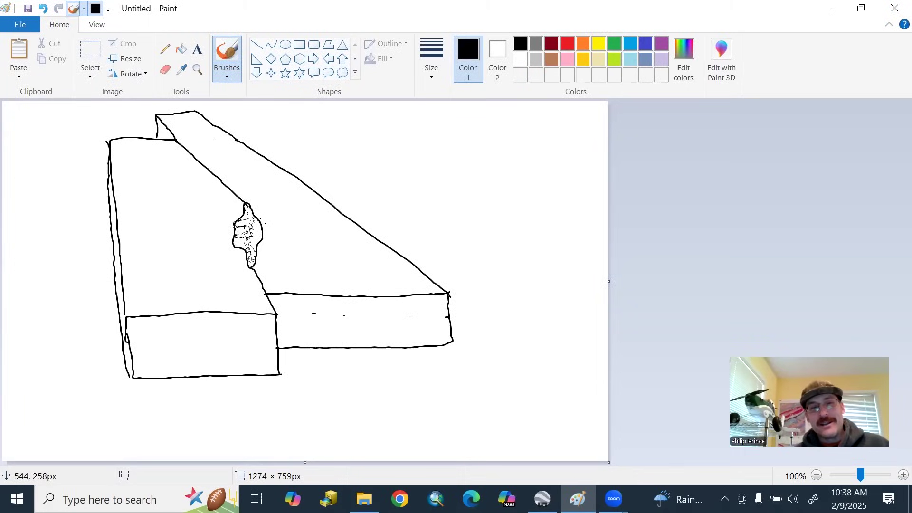
Draw a black oval around the upper part of the sloping edge
{"action": "left_click", "coordinate": [431, 59]}
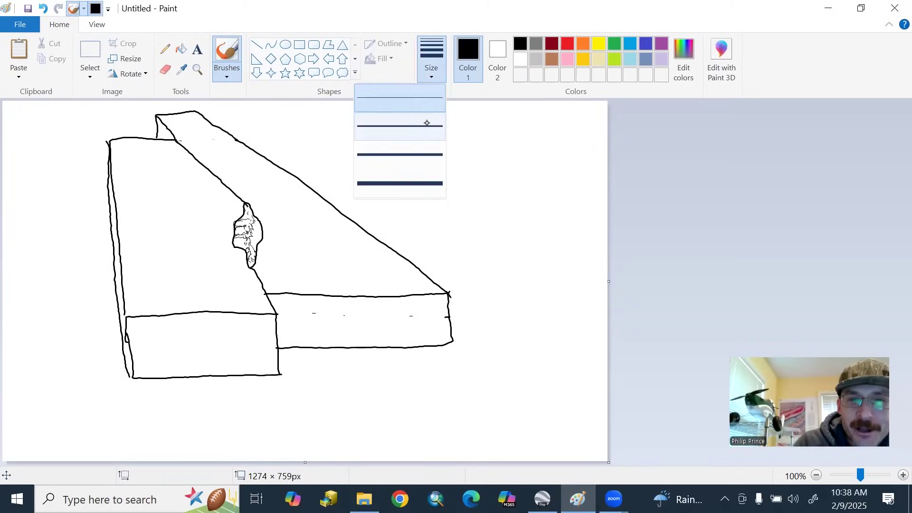
{"action": "left_click", "coordinate": [417, 124]}
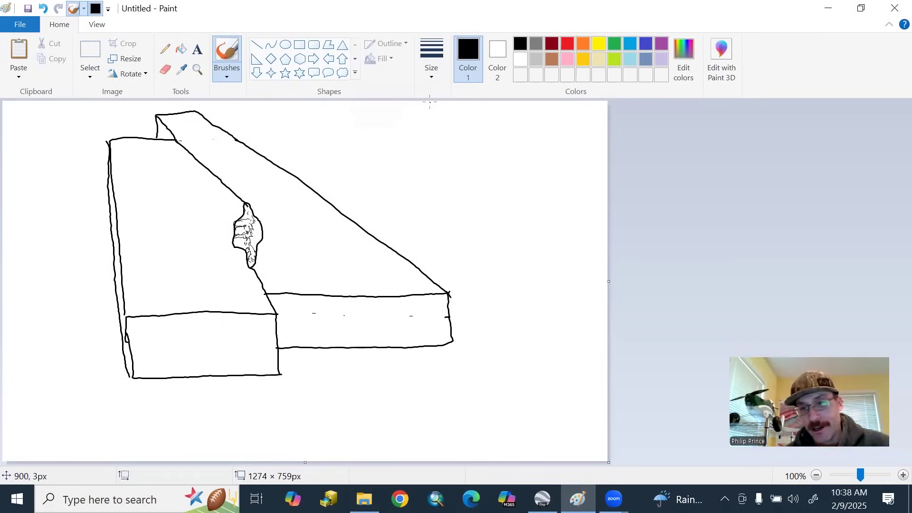
{"action": "left_click_drag", "start_coordinate": [210, 155], "coordinate": [186, 152]}
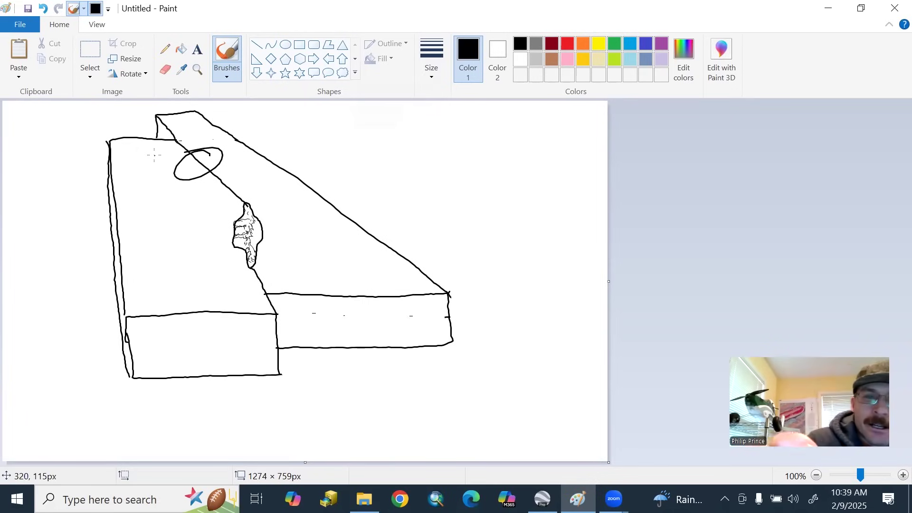
Choose the Rectangle shape with white as the drawing colour
{"action": "left_click", "coordinate": [431, 57]}
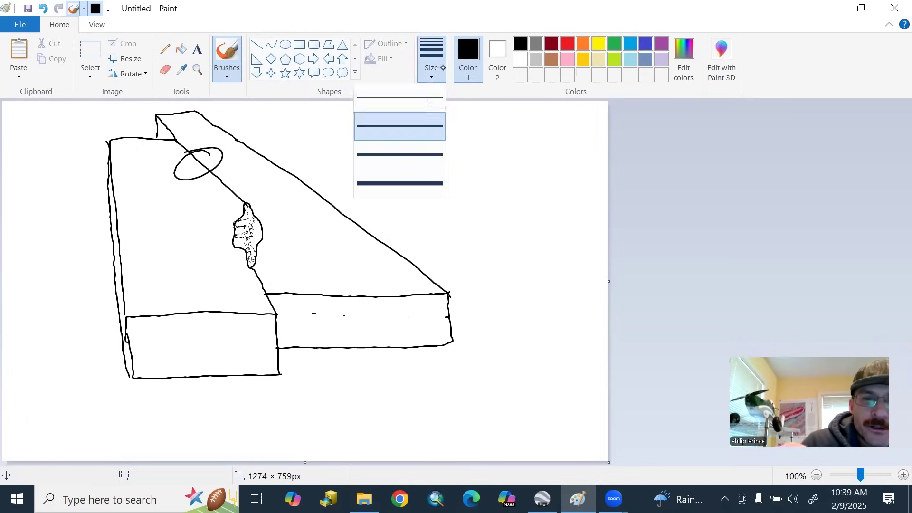
{"action": "left_click", "coordinate": [300, 44]}
{"action": "left_click", "coordinate": [520, 59]}
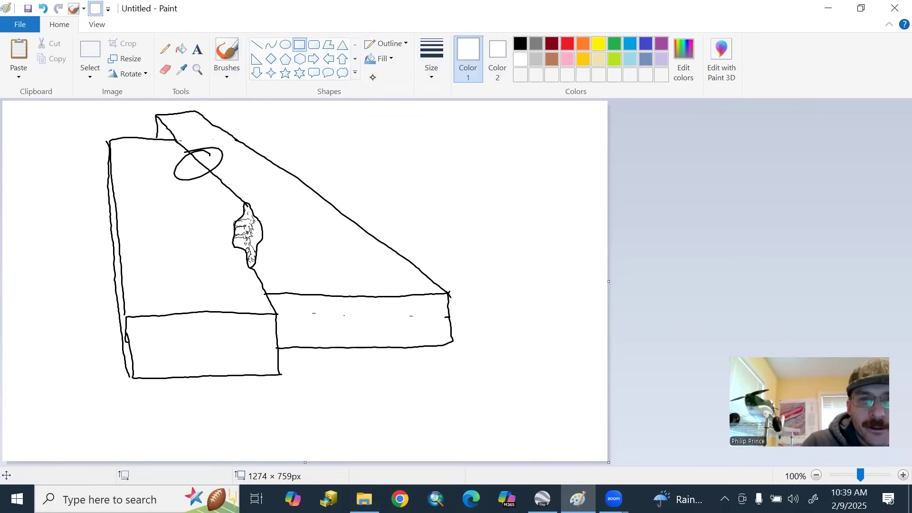
{"action": "left_click", "coordinate": [382, 58]}
Cover the old lower block with a white solid-filled rectangle
{"action": "left_click", "coordinate": [373, 90]}
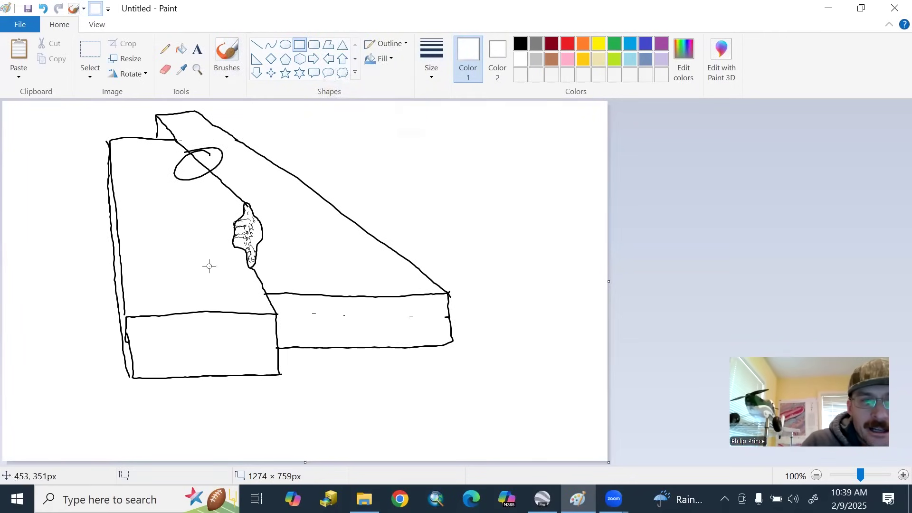
{"action": "mouse_move", "coordinate": [103, 211]}
{"action": "left_mouse_down"}
{"action": "mouse_move", "coordinate": [115, 244]}
{"action": "mouse_move", "coordinate": [331, 362]}
{"action": "mouse_move", "coordinate": [464, 393]}
{"action": "mouse_move", "coordinate": [505, 388]}
{"action": "left_mouse_up"}
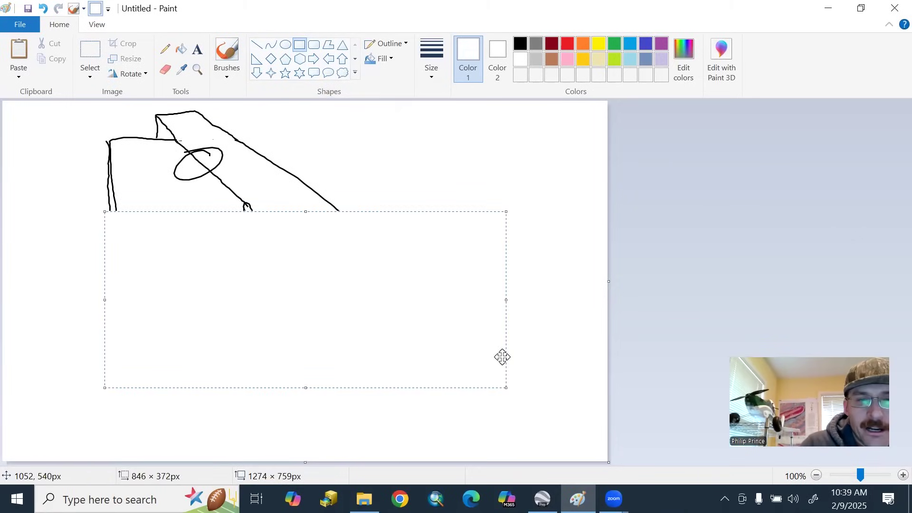
{"action": "left_click", "coordinate": [585, 252]}
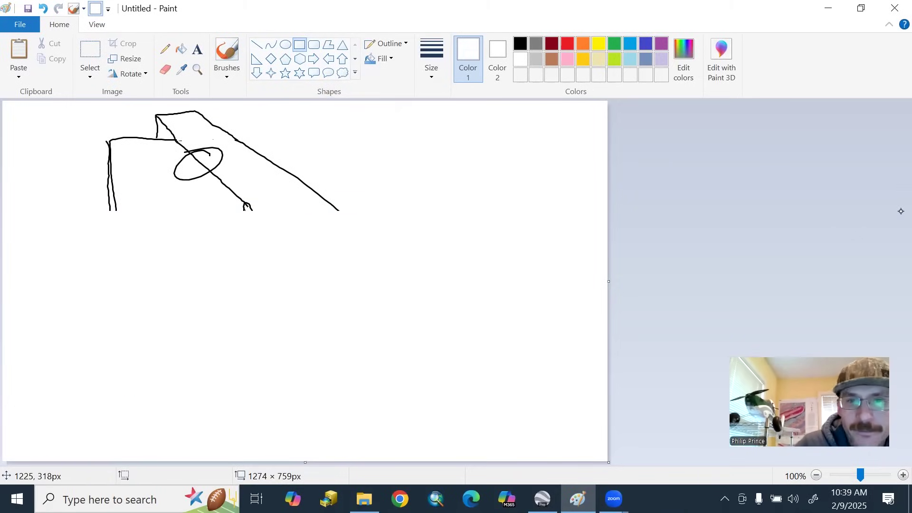
{"action": "scroll", "coordinate": [900, 211], "scroll_direction": "up", "scroll_amount": 1, "text": "ctrl"}
White out the leftover bit at the slope's end with a thicker regular brush
{"action": "left_click", "coordinate": [227, 75]}
{"action": "left_click", "coordinate": [143, 100]}
{"action": "left_click", "coordinate": [431, 66]}
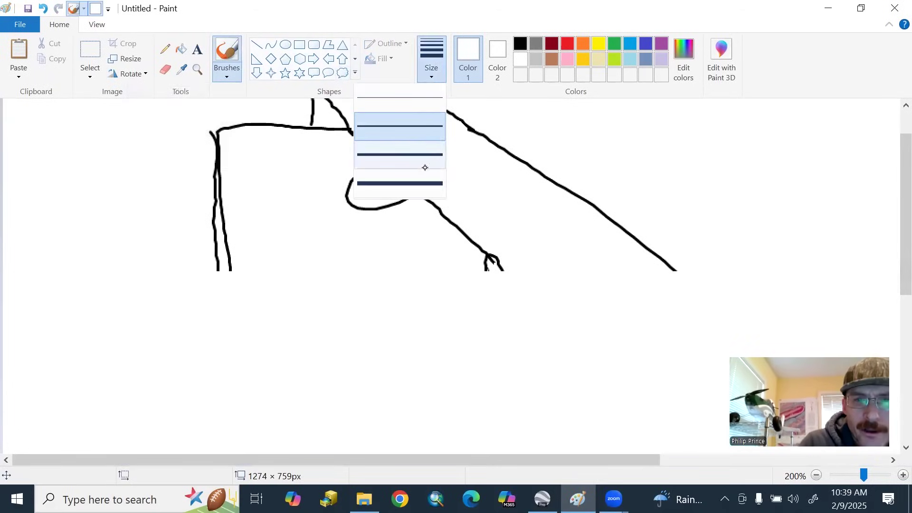
{"action": "left_click", "coordinate": [425, 168]}
{"action": "left_click_drag", "start_coordinate": [492, 268], "coordinate": [501, 259]}
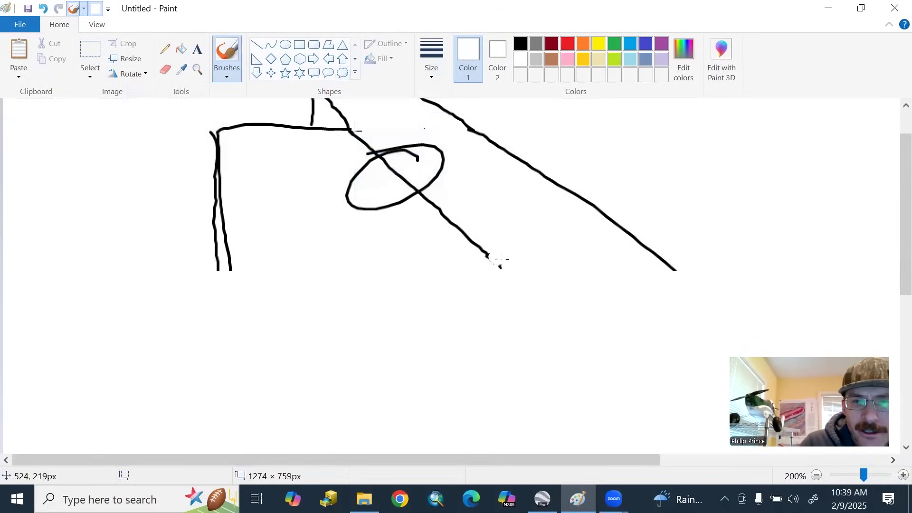
With a thinner black brush, extend the block's sides down and outline the deeper lower box
{"action": "left_click", "coordinate": [432, 67]}
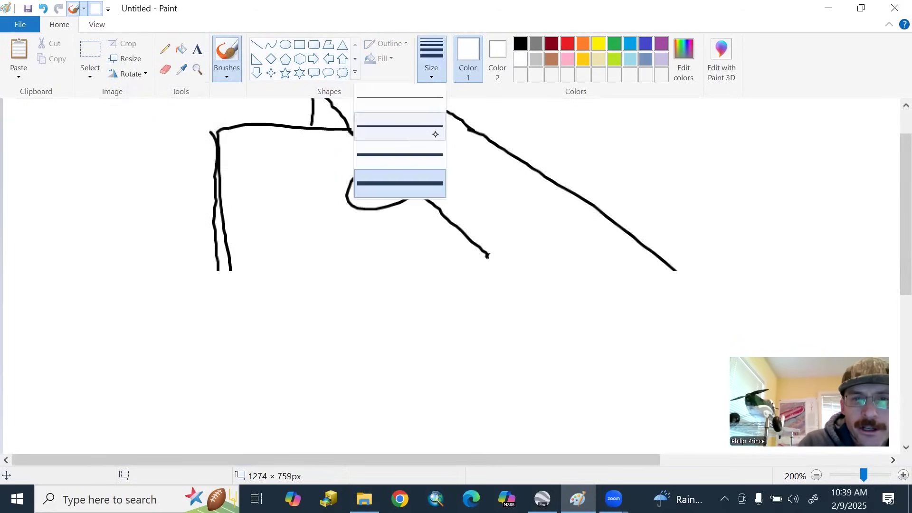
{"action": "left_click", "coordinate": [425, 122]}
{"action": "left_click", "coordinate": [521, 43]}
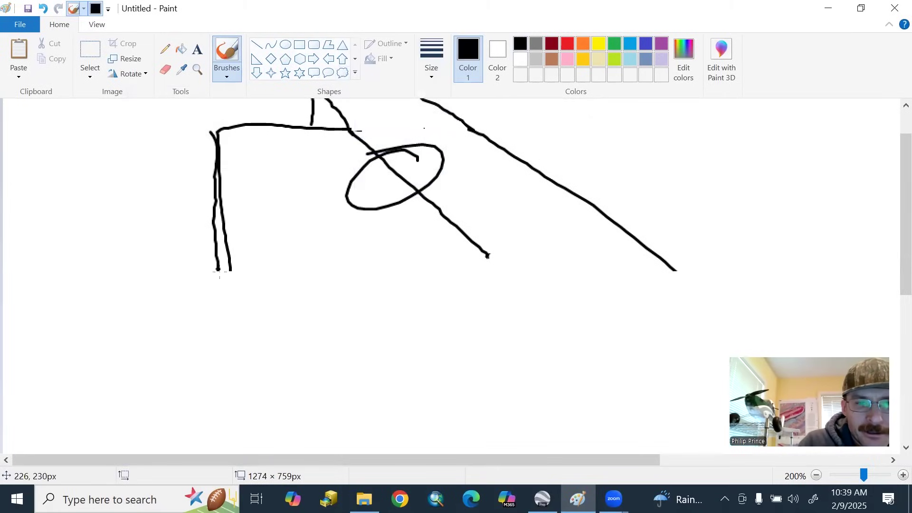
{"action": "mouse_move", "coordinate": [217, 270]}
{"action": "left_mouse_down"}
{"action": "mouse_move", "coordinate": [223, 334]}
{"action": "mouse_move", "coordinate": [235, 292]}
{"action": "mouse_move", "coordinate": [665, 298]}
{"action": "mouse_move", "coordinate": [677, 267]}
{"action": "left_mouse_up"}
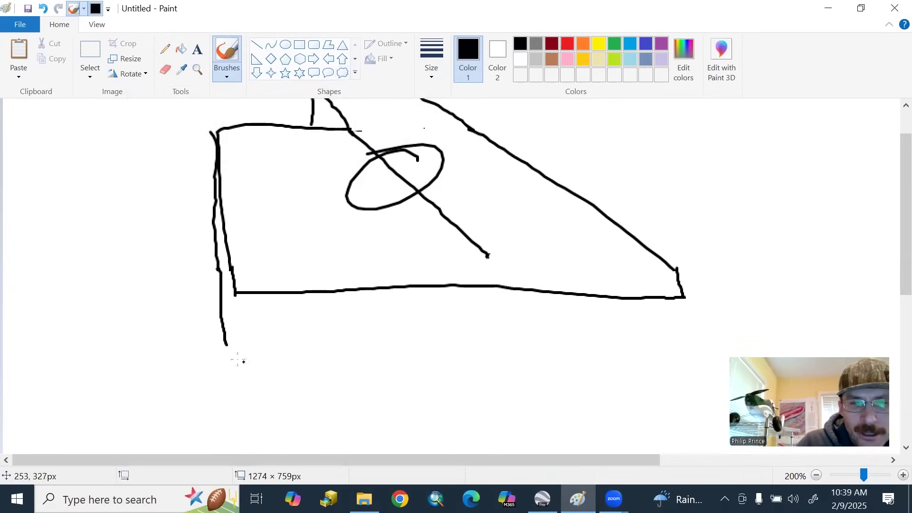
{"action": "left_click_drag", "start_coordinate": [227, 354], "coordinate": [235, 405]}
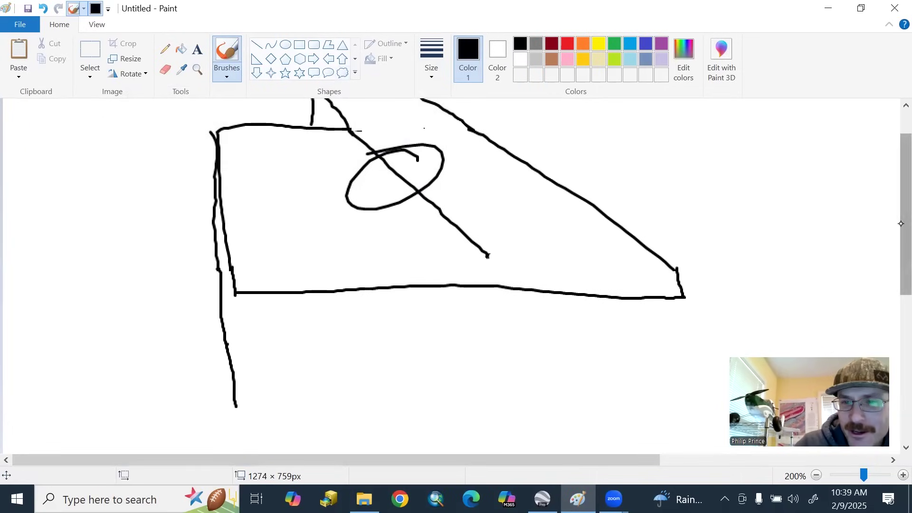
{"action": "scroll", "coordinate": [252, 371], "scroll_direction": "down", "scroll_amount": 3}
{"action": "mouse_move", "coordinate": [238, 349]}
{"action": "left_mouse_down"}
{"action": "mouse_move", "coordinate": [273, 370]}
{"action": "mouse_move", "coordinate": [692, 371]}
{"action": "mouse_move", "coordinate": [679, 208]}
{"action": "left_mouse_up"}
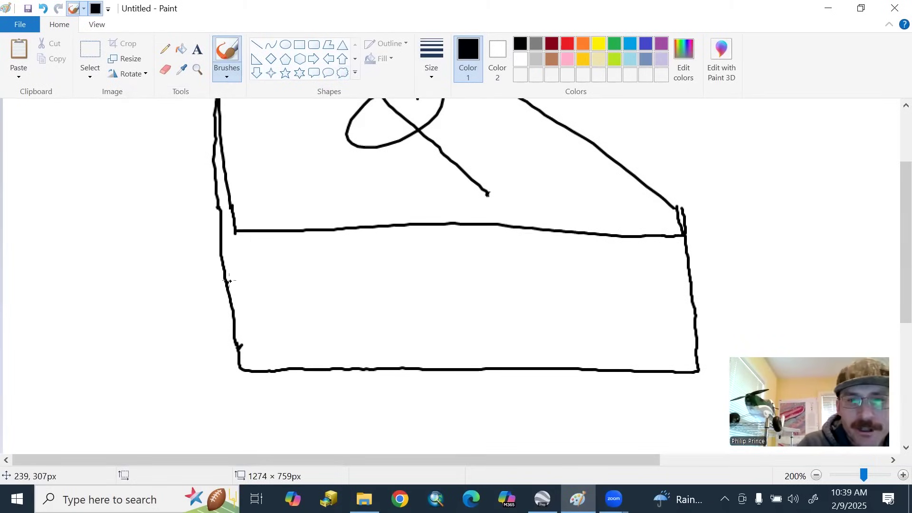
Draw two curving layer lines across the box and a vertical divider near its right
{"action": "mouse_move", "coordinate": [245, 253]}
{"action": "left_mouse_down"}
{"action": "mouse_move", "coordinate": [472, 247]}
{"action": "mouse_move", "coordinate": [530, 284]}
{"action": "mouse_move", "coordinate": [620, 287]}
{"action": "mouse_move", "coordinate": [643, 286]}
{"action": "mouse_move", "coordinate": [685, 236]}
{"action": "left_mouse_up"}
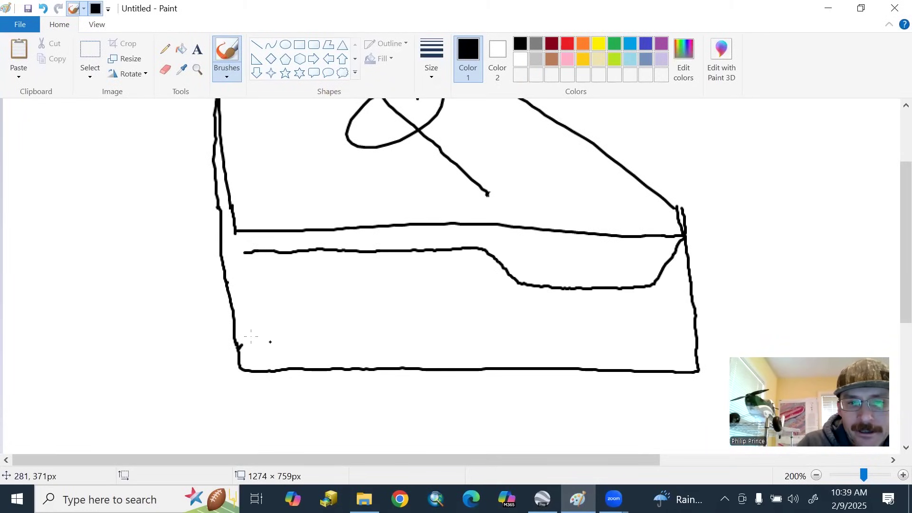
{"action": "mouse_move", "coordinate": [240, 340]}
{"action": "left_mouse_down"}
{"action": "mouse_move", "coordinate": [461, 336]}
{"action": "mouse_move", "coordinate": [500, 312]}
{"action": "mouse_move", "coordinate": [559, 306]}
{"action": "mouse_move", "coordinate": [635, 301]}
{"action": "mouse_move", "coordinate": [695, 313]}
{"action": "left_mouse_up"}
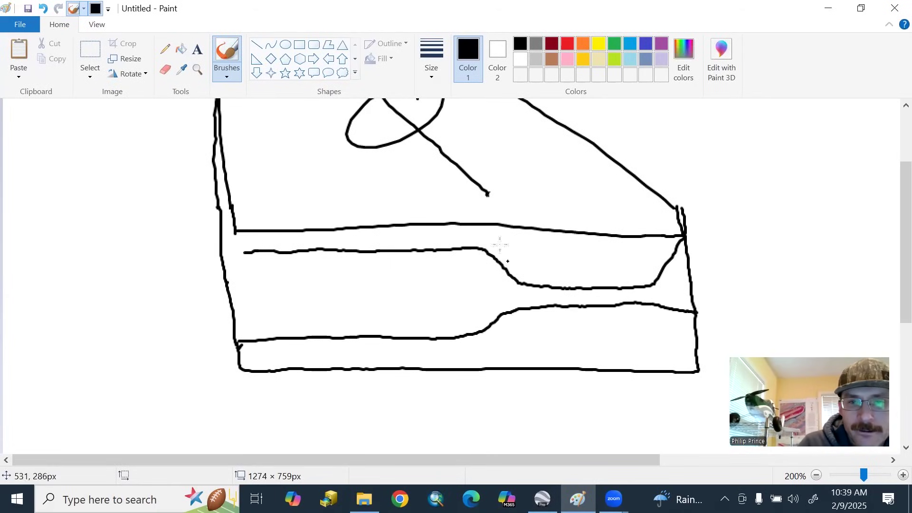
{"action": "mouse_move", "coordinate": [508, 274]}
{"action": "left_mouse_down"}
{"action": "mouse_move", "coordinate": [522, 287]}
{"action": "mouse_move", "coordinate": [533, 368]}
{"action": "left_mouse_up"}
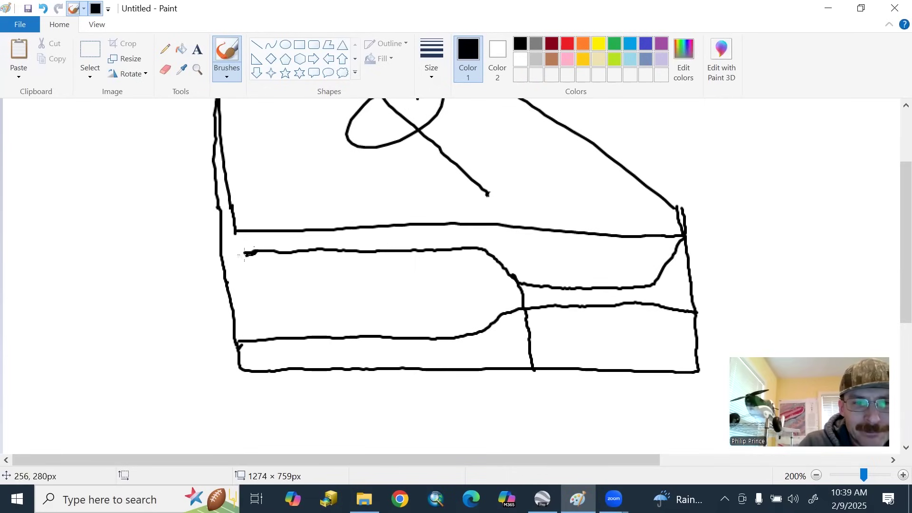
{"action": "mouse_move", "coordinate": [244, 254]}
{"action": "left_mouse_down"}
{"action": "mouse_move", "coordinate": [221, 255]}
{"action": "mouse_move", "coordinate": [240, 247]}
{"action": "left_mouse_up"}
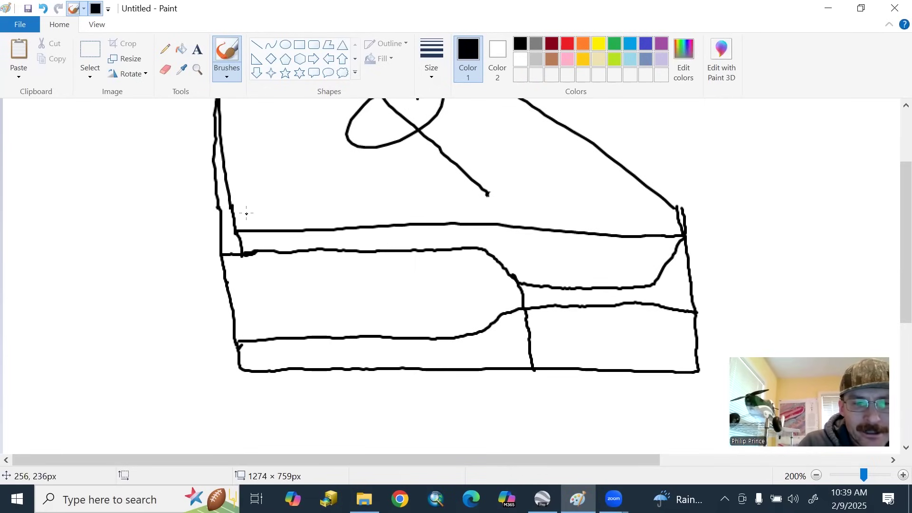
Erase the box's doubled left outline and lower-left corner hook with a small eraser
{"action": "left_click", "coordinate": [164, 70]}
{"action": "mouse_move", "coordinate": [202, 161]}
{"action": "left_mouse_down"}
{"action": "mouse_move", "coordinate": [230, 334]}
{"action": "mouse_move", "coordinate": [209, 113]}
{"action": "mouse_move", "coordinate": [212, 153]}
{"action": "left_mouse_up"}
{"action": "left_click", "coordinate": [424, 59]}
{"action": "left_click", "coordinate": [421, 126]}
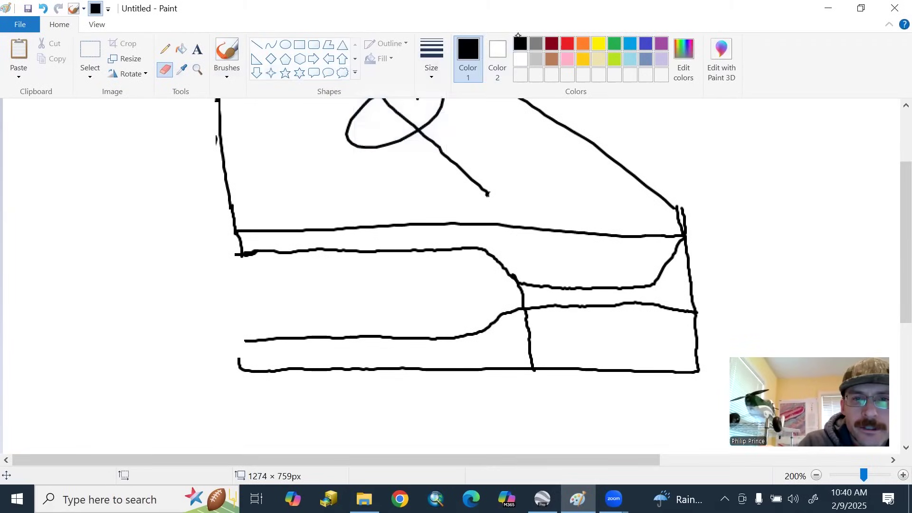
{"action": "left_click", "coordinate": [431, 59]}
{"action": "left_click", "coordinate": [418, 98]}
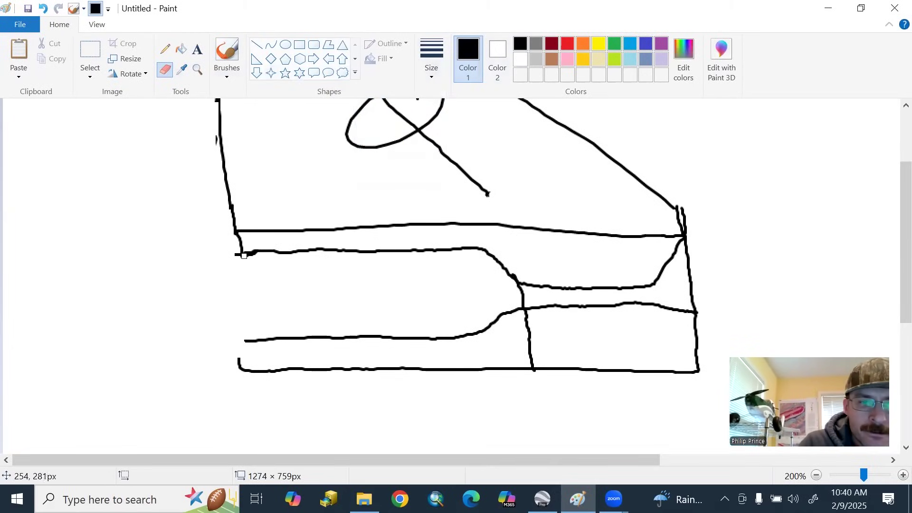
Redraw the left edges of the lower box and the block up to the top corner
{"action": "left_click", "coordinate": [227, 77]}
{"action": "left_click", "coordinate": [228, 95]}
{"action": "left_click", "coordinate": [227, 79]}
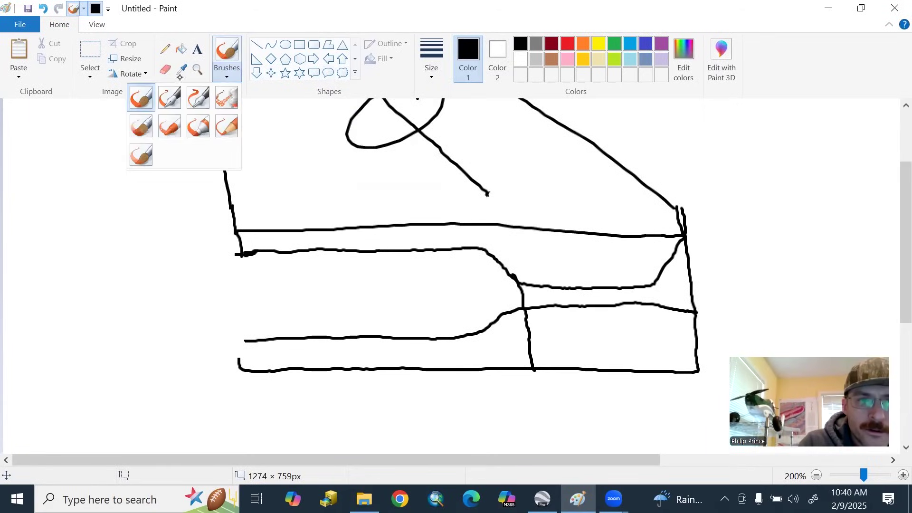
{"action": "left_click", "coordinate": [219, 96]}
{"action": "left_click", "coordinate": [431, 59]}
{"action": "left_click", "coordinate": [424, 127]}
{"action": "left_click_drag", "start_coordinate": [241, 231], "coordinate": [240, 375]}
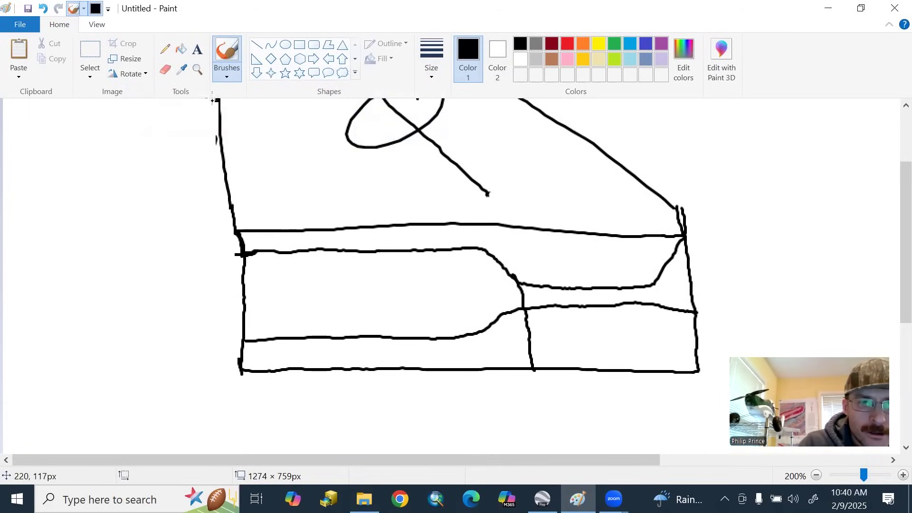
{"action": "left_click_drag", "start_coordinate": [216, 101], "coordinate": [237, 377]}
{"action": "left_click_drag", "start_coordinate": [237, 254], "coordinate": [217, 102]}
Erase the oval, the old top ridge lines and leftover dashes on the top face
{"action": "scroll", "coordinate": [900, 284], "scroll_direction": "up", "scroll_amount": 3}
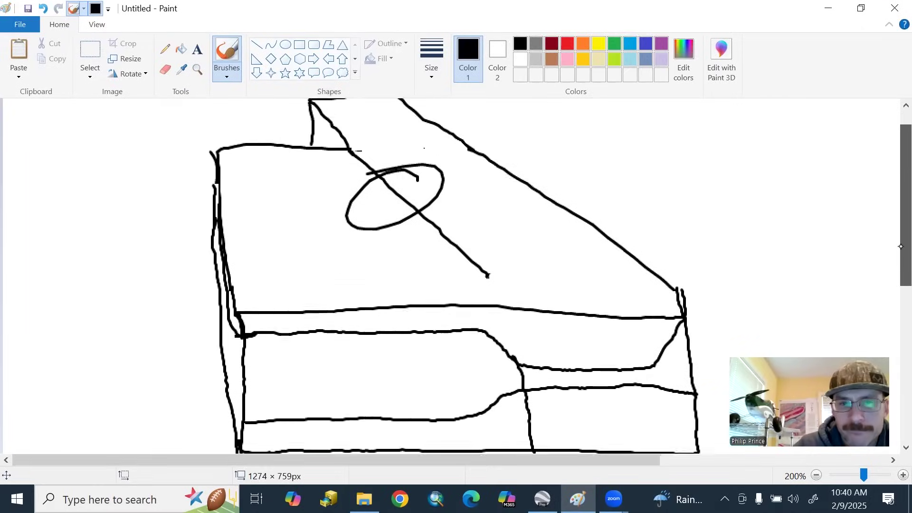
{"action": "left_click", "coordinate": [165, 70]}
{"action": "mouse_move", "coordinate": [332, 122]}
{"action": "left_mouse_down"}
{"action": "mouse_move", "coordinate": [366, 100]}
{"action": "mouse_move", "coordinate": [284, 100]}
{"action": "mouse_move", "coordinate": [371, 126]}
{"action": "mouse_move", "coordinate": [365, 134]}
{"action": "mouse_move", "coordinate": [387, 145]}
{"action": "mouse_move", "coordinate": [464, 131]}
{"action": "mouse_move", "coordinate": [365, 127]}
{"action": "mouse_move", "coordinate": [386, 151]}
{"action": "mouse_move", "coordinate": [447, 157]}
{"action": "mouse_move", "coordinate": [316, 207]}
{"action": "mouse_move", "coordinate": [466, 188]}
{"action": "mouse_move", "coordinate": [455, 204]}
{"action": "mouse_move", "coordinate": [340, 241]}
{"action": "mouse_move", "coordinate": [418, 167]}
{"action": "mouse_move", "coordinate": [375, 201]}
{"action": "mouse_move", "coordinate": [452, 176]}
{"action": "mouse_move", "coordinate": [459, 225]}
{"action": "mouse_move", "coordinate": [439, 239]}
{"action": "mouse_move", "coordinate": [467, 254]}
{"action": "mouse_move", "coordinate": [441, 244]}
{"action": "mouse_move", "coordinate": [409, 112]}
{"action": "left_mouse_up"}
{"action": "left_click", "coordinate": [431, 57]}
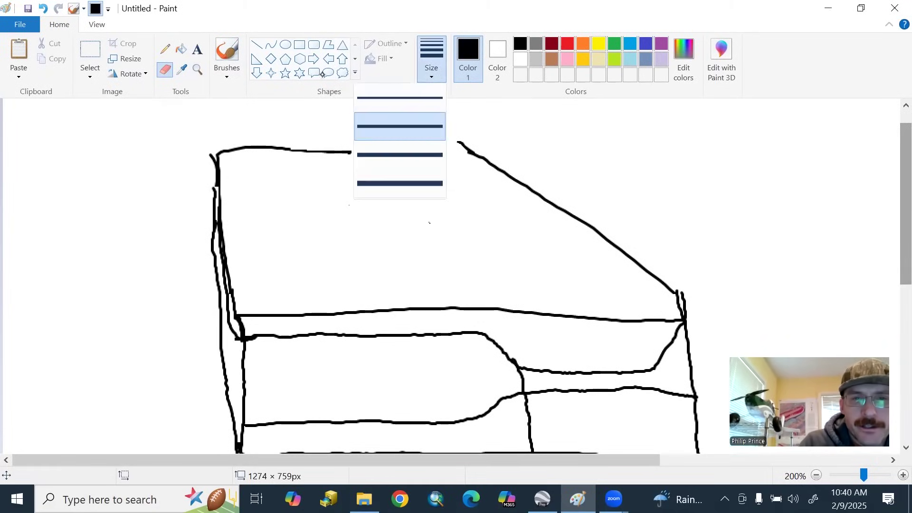
Redraw the top edge, add a dipping inner line and a second line along the sloping edge
{"action": "left_click", "coordinate": [227, 73]}
{"action": "left_click", "coordinate": [143, 100]}
{"action": "left_click", "coordinate": [431, 59]}
{"action": "left_click", "coordinate": [439, 106]}
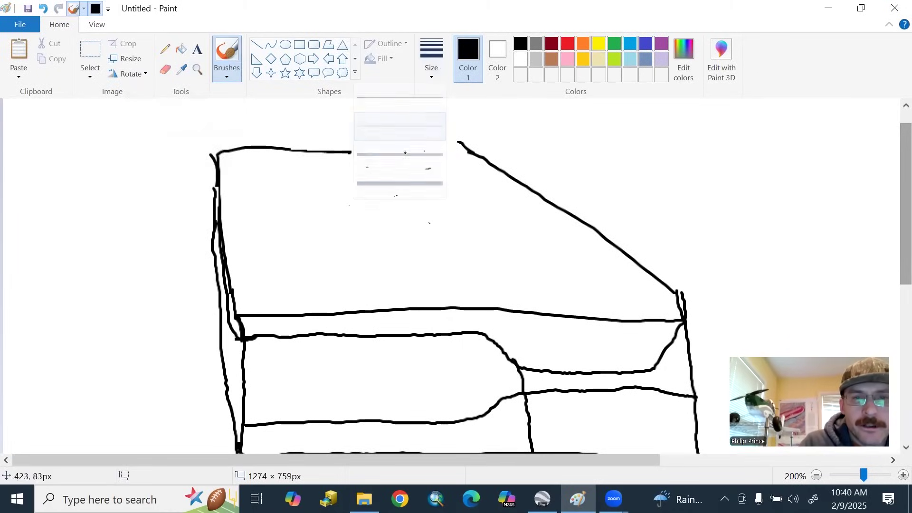
{"action": "left_click_drag", "start_coordinate": [339, 154], "coordinate": [475, 151]}
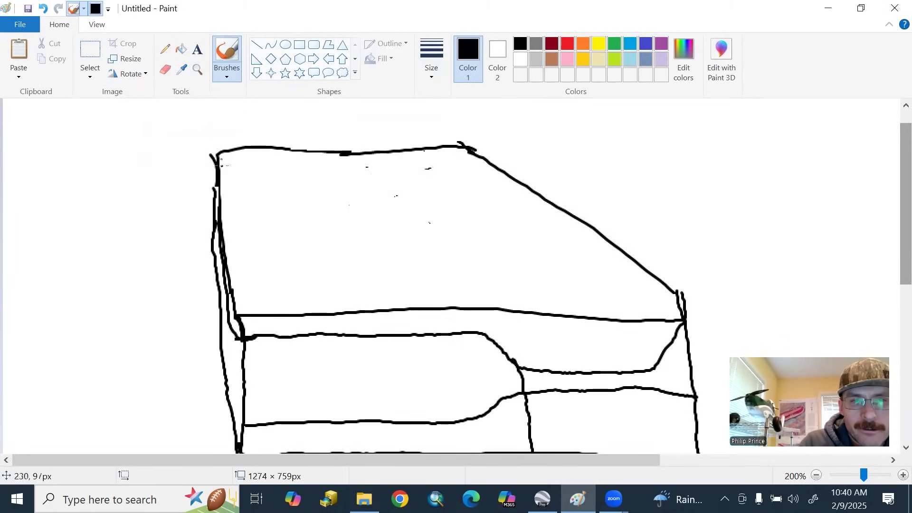
{"action": "mouse_move", "coordinate": [221, 166]}
{"action": "left_mouse_down"}
{"action": "mouse_move", "coordinate": [345, 169]}
{"action": "mouse_move", "coordinate": [402, 193]}
{"action": "mouse_move", "coordinate": [454, 189]}
{"action": "mouse_move", "coordinate": [474, 170]}
{"action": "mouse_move", "coordinate": [472, 151]}
{"action": "left_mouse_up"}
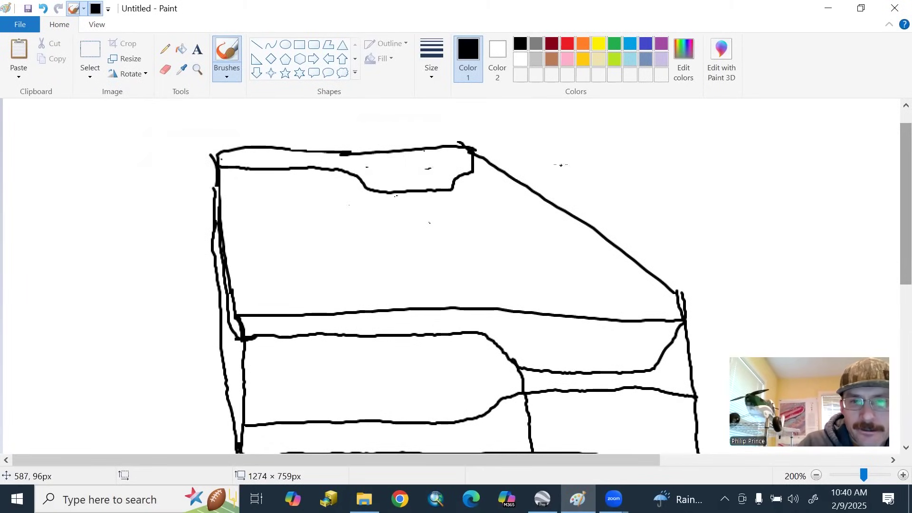
{"action": "left_click_drag", "start_coordinate": [476, 171], "coordinate": [683, 322]}
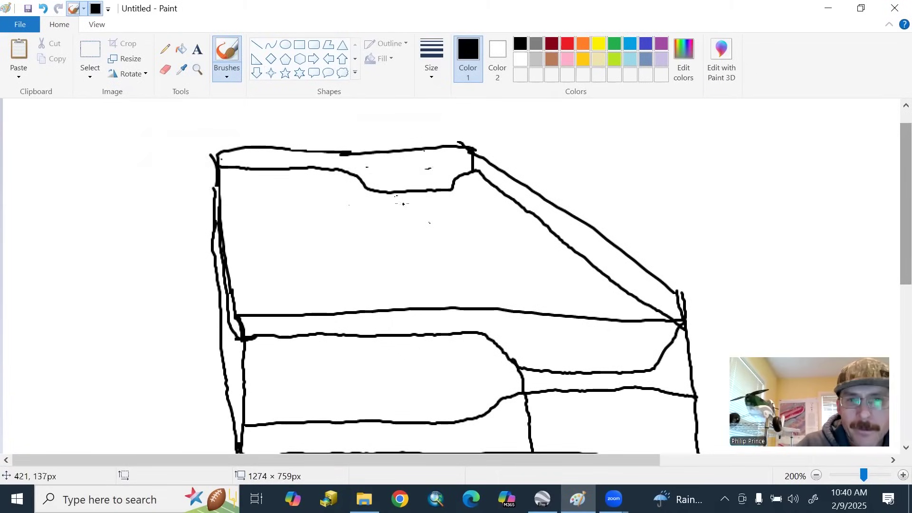
Touch up the outline's right corner, then fill the top face, right slope and lower water strip light turquoise
{"action": "left_click_drag", "start_coordinate": [679, 294], "coordinate": [682, 300]}
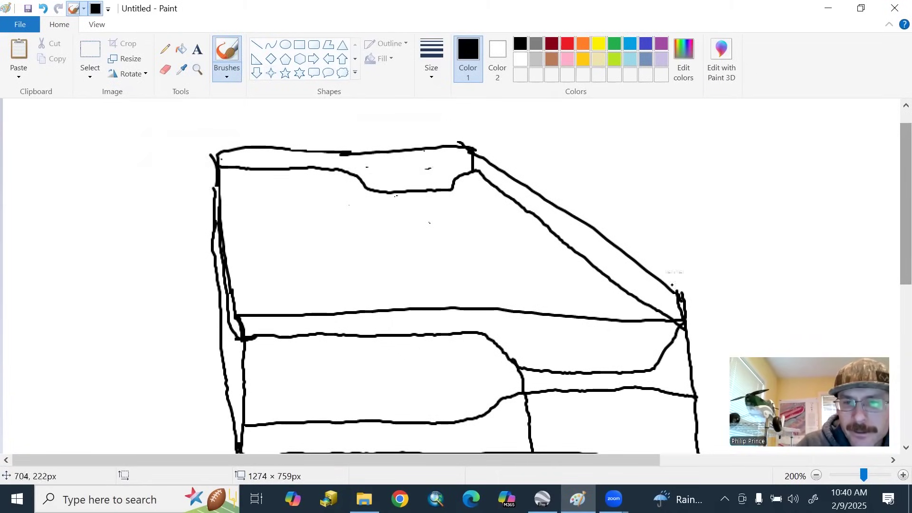
{"action": "left_click", "coordinate": [630, 59]}
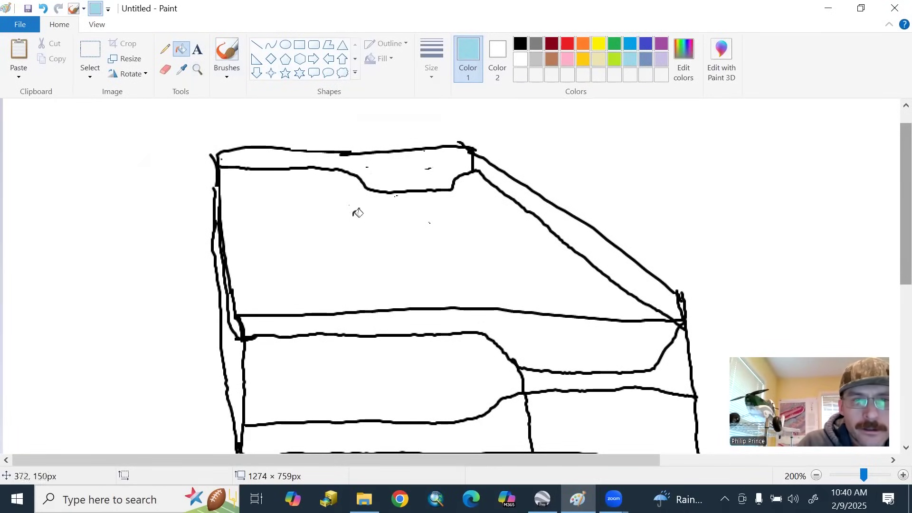
{"action": "left_click", "coordinate": [398, 193]}
{"action": "left_click", "coordinate": [399, 187]}
{"action": "left_click", "coordinate": [615, 251]}
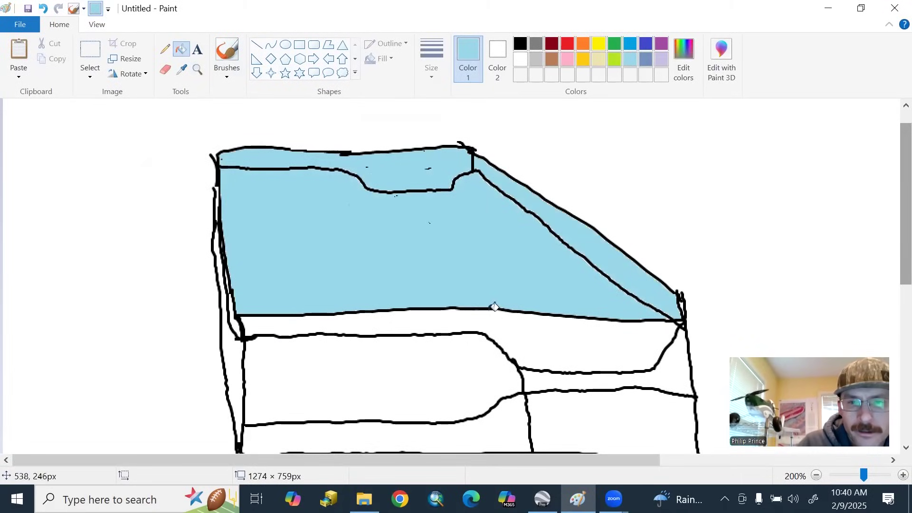
{"action": "left_click", "coordinate": [423, 318]}
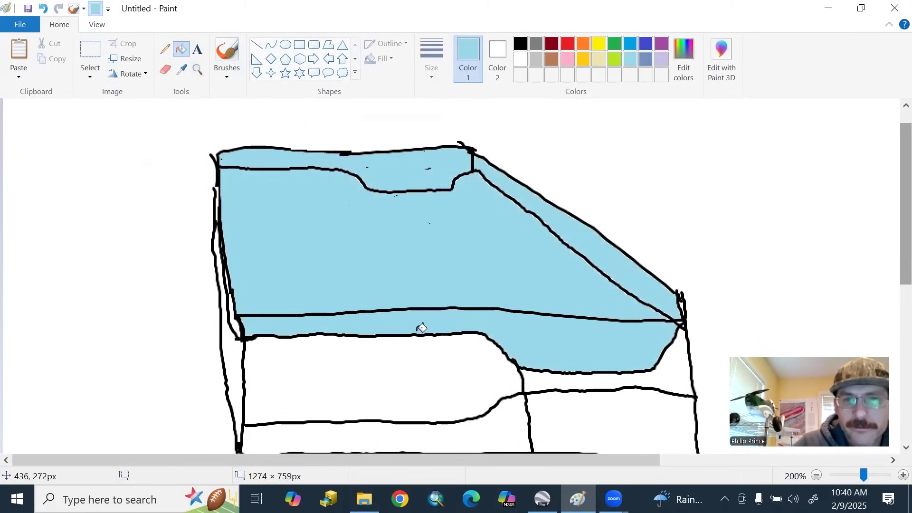
Draw a thin dark-blue diagonal brush line down the slope
{"action": "left_click", "coordinate": [226, 76]}
{"action": "left_click", "coordinate": [143, 96]}
{"action": "left_click", "coordinate": [431, 59]}
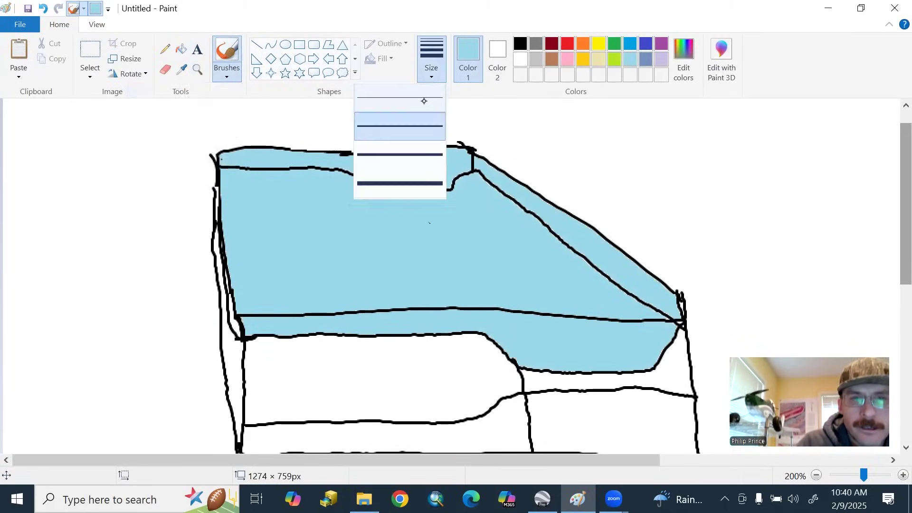
{"action": "left_click", "coordinate": [400, 183]}
{"action": "left_click", "coordinate": [645, 43]}
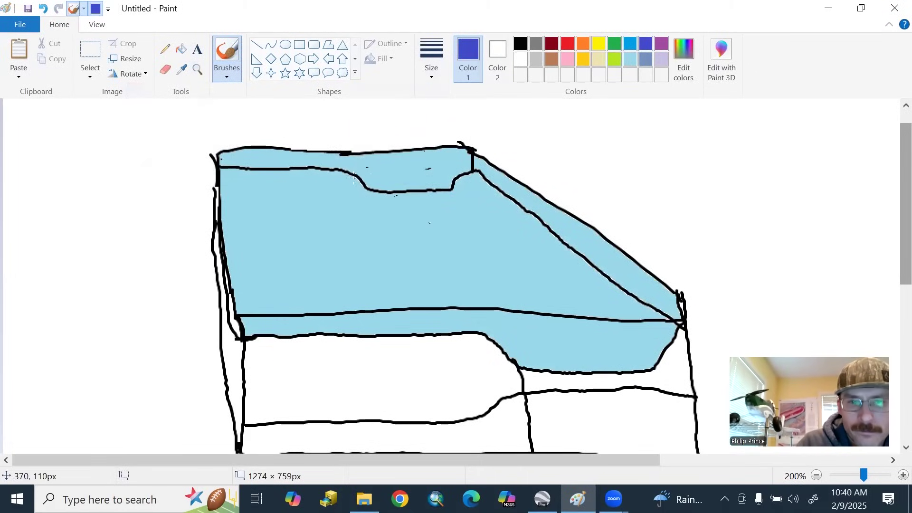
{"action": "mouse_move", "coordinate": [353, 174]}
{"action": "left_mouse_down"}
{"action": "mouse_move", "coordinate": [509, 346]}
{"action": "mouse_move", "coordinate": [438, 298]}
{"action": "mouse_move", "coordinate": [415, 270]}
{"action": "mouse_move", "coordinate": [403, 228]}
{"action": "mouse_move", "coordinate": [356, 195]}
{"action": "mouse_move", "coordinate": [463, 197]}
{"action": "left_mouse_up"}
Hatch the turquoise slope with short blue strokes and scribble blue zigzags down it
{"action": "left_click_drag", "start_coordinate": [403, 210], "coordinate": [470, 206]}
{"action": "left_click_drag", "start_coordinate": [413, 223], "coordinate": [482, 218]}
{"action": "left_click_drag", "start_coordinate": [420, 241], "coordinate": [490, 238]}
{"action": "left_click_drag", "start_coordinate": [456, 257], "coordinate": [506, 264]}
{"action": "left_click_drag", "start_coordinate": [461, 284], "coordinate": [517, 282]}
{"action": "left_click_drag", "start_coordinate": [470, 299], "coordinate": [534, 295]}
{"action": "left_click_drag", "start_coordinate": [484, 317], "coordinate": [539, 312]}
{"action": "left_click_drag", "start_coordinate": [494, 332], "coordinate": [565, 329]}
{"action": "left_click_drag", "start_coordinate": [506, 347], "coordinate": [585, 346]}
{"action": "left_click_drag", "start_coordinate": [527, 363], "coordinate": [605, 359]}
{"action": "left_click_drag", "start_coordinate": [550, 369], "coordinate": [650, 366]}
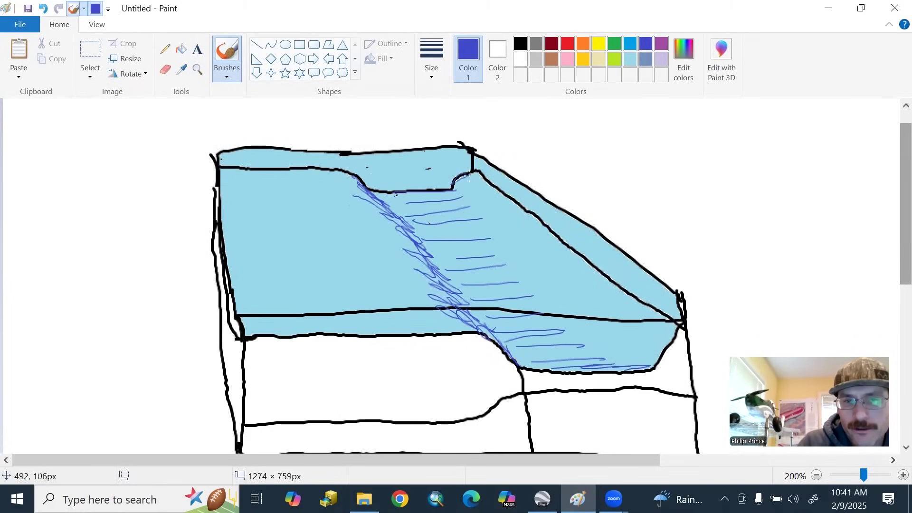
{"action": "mouse_move", "coordinate": [463, 171]}
{"action": "left_mouse_down"}
{"action": "mouse_move", "coordinate": [489, 218]}
{"action": "mouse_move", "coordinate": [516, 227]}
{"action": "mouse_move", "coordinate": [571, 297]}
{"action": "mouse_move", "coordinate": [607, 318]}
{"action": "mouse_move", "coordinate": [641, 358]}
{"action": "mouse_move", "coordinate": [665, 332]}
{"action": "left_mouse_up"}
Draw a short black vertical divider at the lower right corner, replacing a grey attempt
{"action": "scroll", "coordinate": [900, 215], "scroll_direction": "down", "scroll_amount": 3}
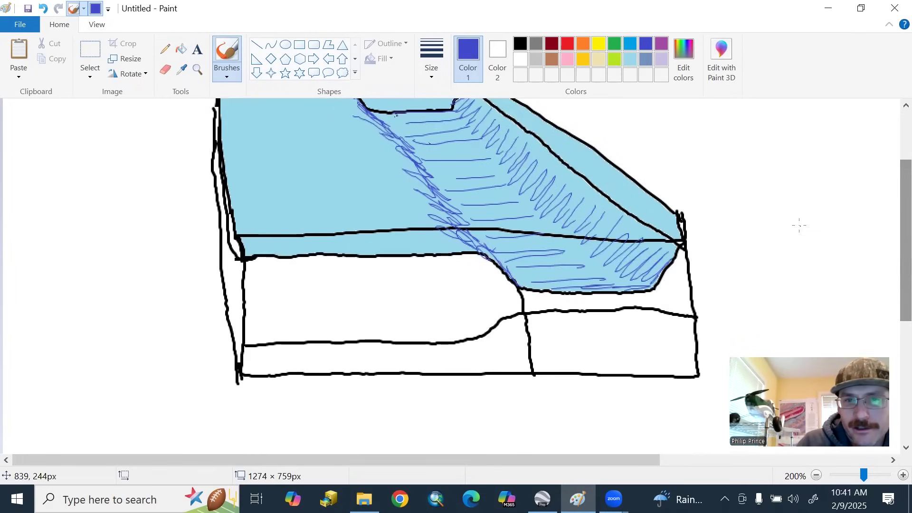
{"action": "left_click", "coordinate": [431, 57]}
{"action": "left_click", "coordinate": [425, 124]}
{"action": "left_click", "coordinate": [535, 43]}
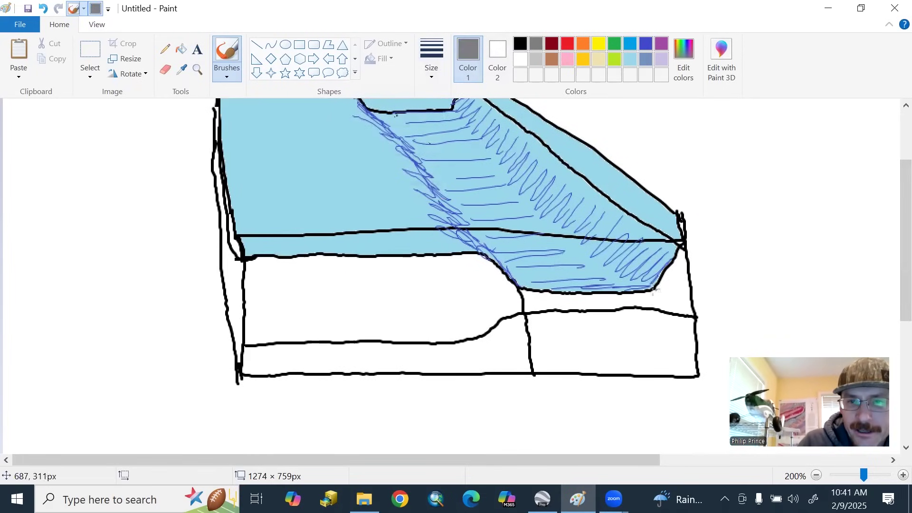
{"action": "left_click_drag", "start_coordinate": [654, 286], "coordinate": [660, 311]}
{"action": "key", "text": "ctrl+z"}
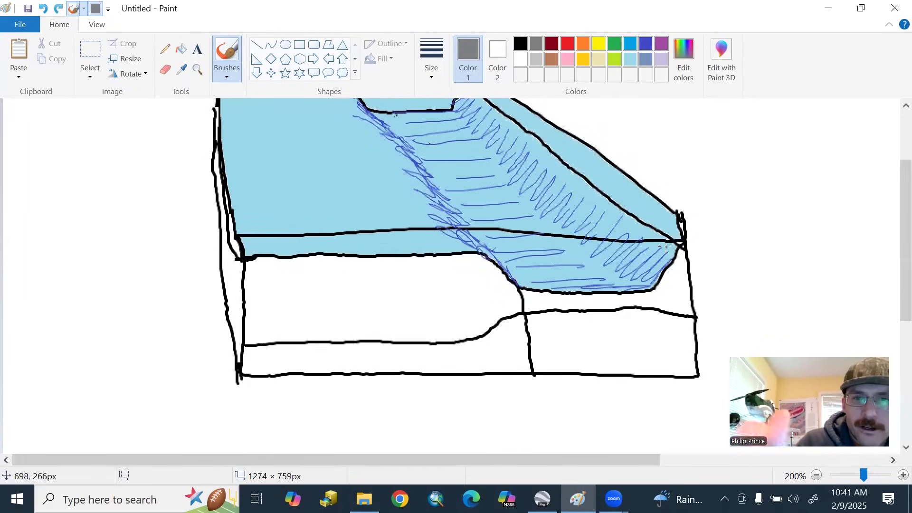
{"action": "left_click", "coordinate": [520, 44]}
{"action": "left_click_drag", "start_coordinate": [654, 288], "coordinate": [659, 311]}
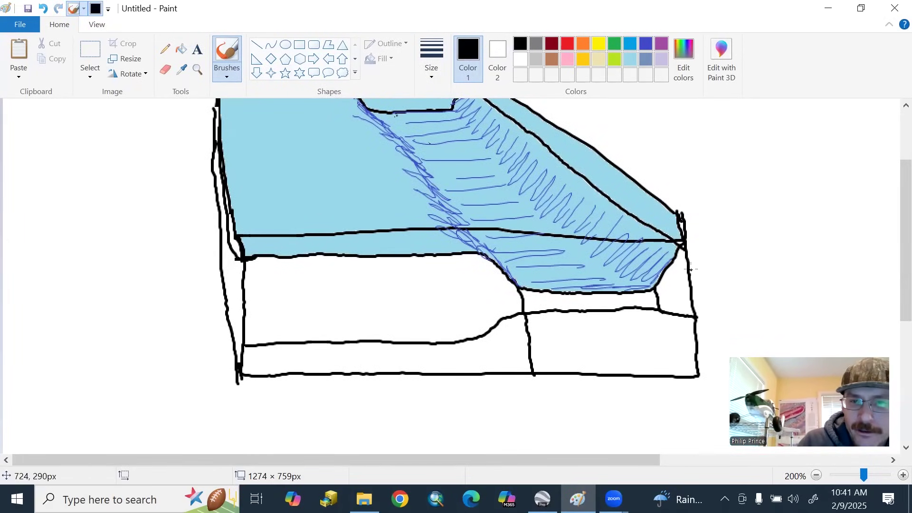
{"action": "left_click", "coordinate": [180, 49]}
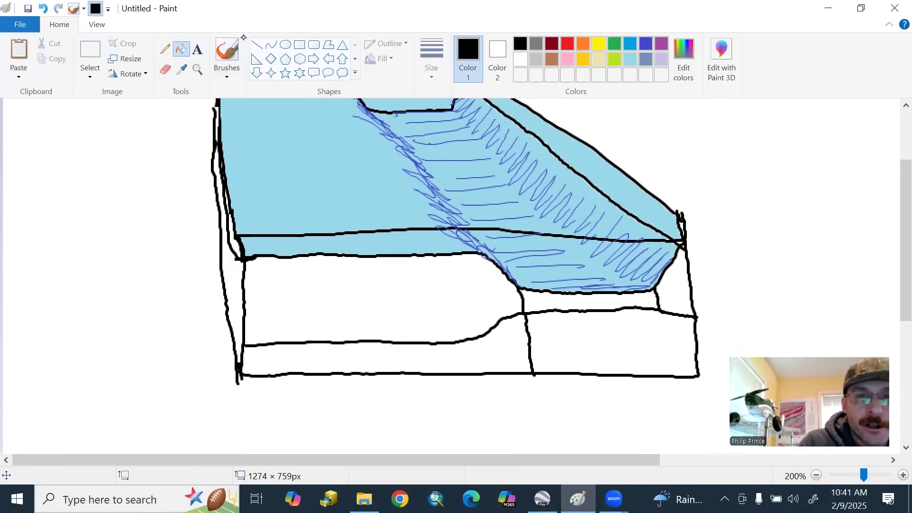
Fill the large front and small right crust panels light grey, and the strip under the trough floor black
{"action": "left_click", "coordinate": [536, 59]}
{"action": "left_click", "coordinate": [679, 266]}
{"action": "left_click", "coordinate": [368, 281]}
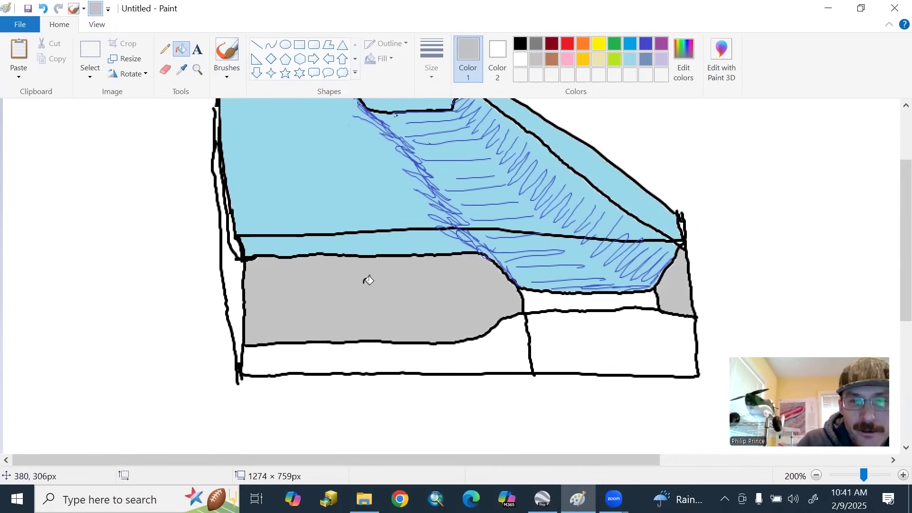
{"action": "left_click", "coordinate": [520, 44]}
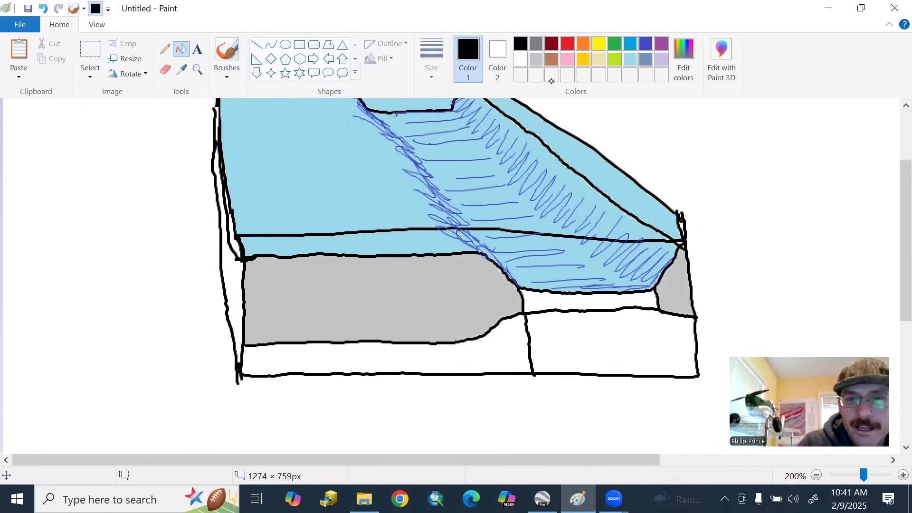
{"action": "left_click", "coordinate": [562, 291]}
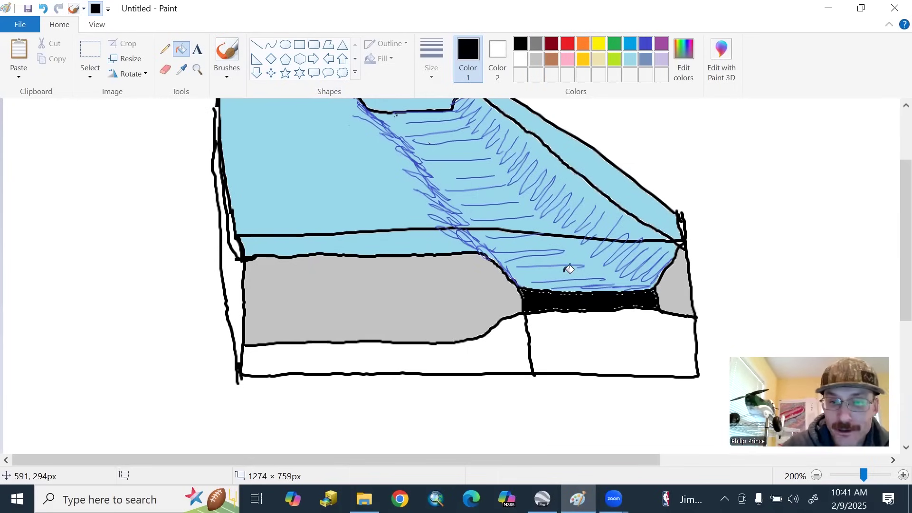
{"action": "key", "text": "alt+Tab"}
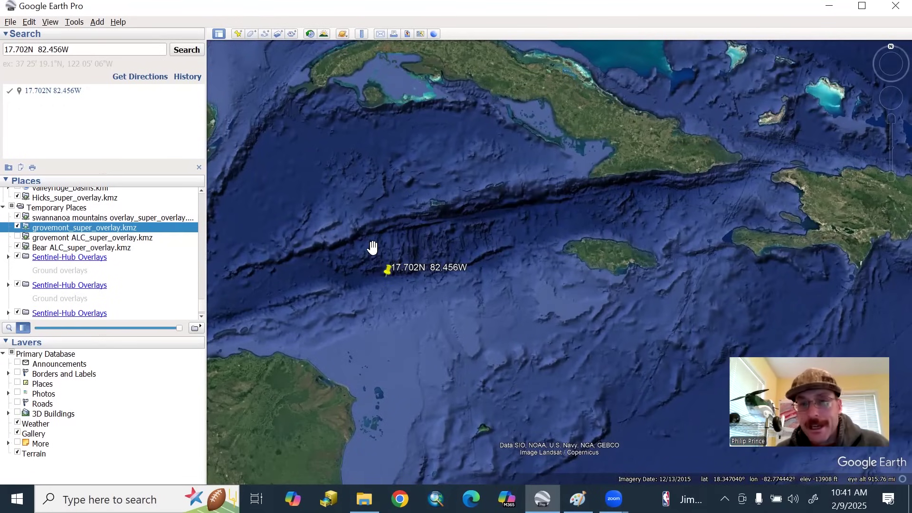
{"action": "key", "text": "alt+Tab"}
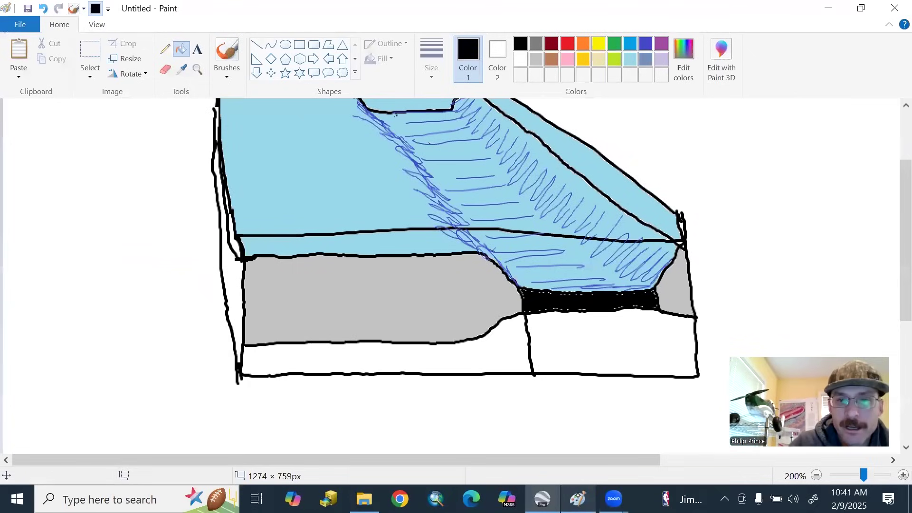
{"action": "mouse_move", "coordinate": [900, 277]}
{"action": "left_mouse_down"}
{"action": "mouse_move", "coordinate": [901, 259]}
{"action": "mouse_move", "coordinate": [901, 271]}
{"action": "left_mouse_up"}
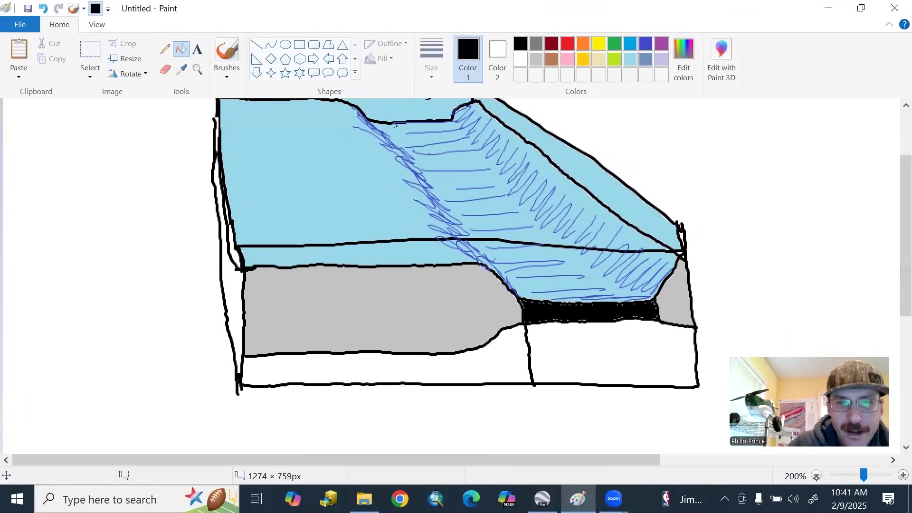
{"action": "left_click", "coordinate": [815, 475]}
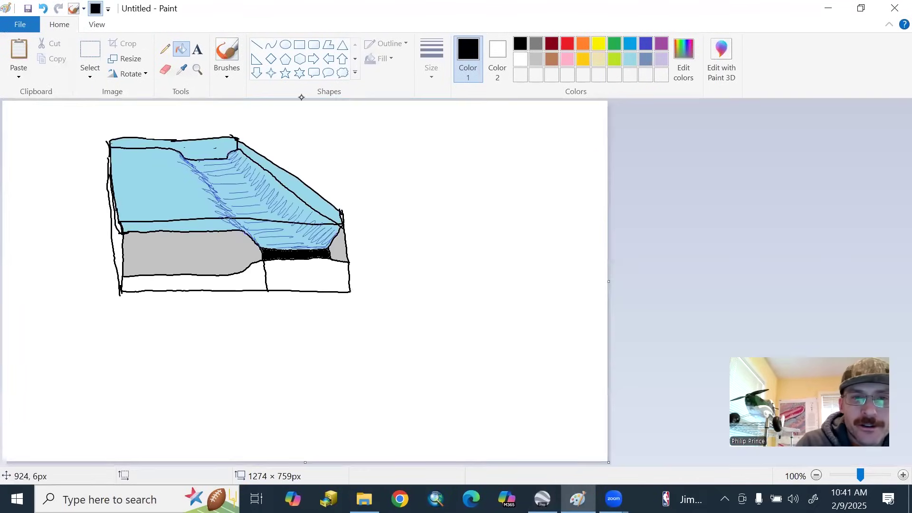
{"action": "left_click", "coordinate": [227, 57]}
{"action": "left_click", "coordinate": [142, 98]}
{"action": "left_click", "coordinate": [567, 44]}
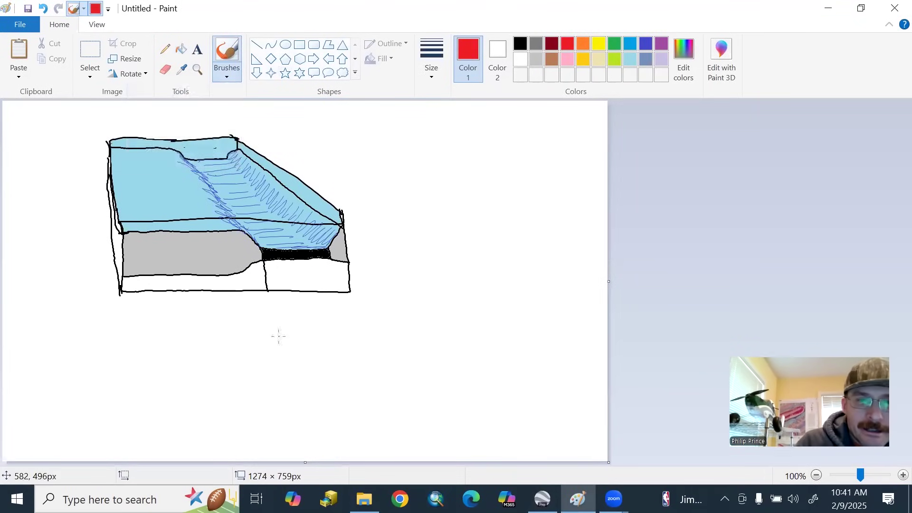
{"action": "mouse_move", "coordinate": [259, 373]}
{"action": "left_mouse_down"}
{"action": "mouse_move", "coordinate": [240, 332]}
{"action": "mouse_move", "coordinate": [246, 287]}
{"action": "mouse_move", "coordinate": [261, 305]}
{"action": "left_mouse_up"}
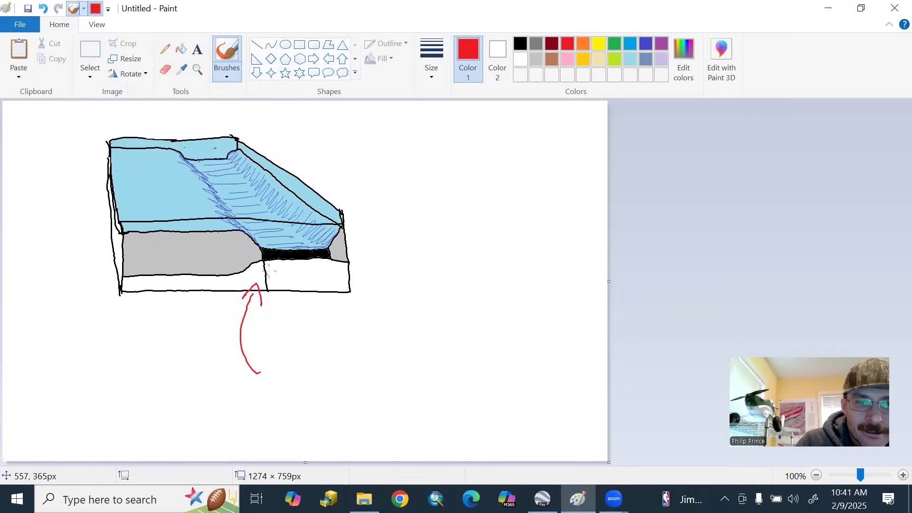
{"action": "mouse_move", "coordinate": [266, 274]}
{"action": "left_mouse_down"}
{"action": "mouse_move", "coordinate": [265, 288]}
{"action": "mouse_move", "coordinate": [261, 273]}
{"action": "left_mouse_up"}
{"action": "key", "text": "ctrl+z"}
{"action": "key", "text": "ctrl+z"}
{"action": "key", "text": "ctrl+z"}
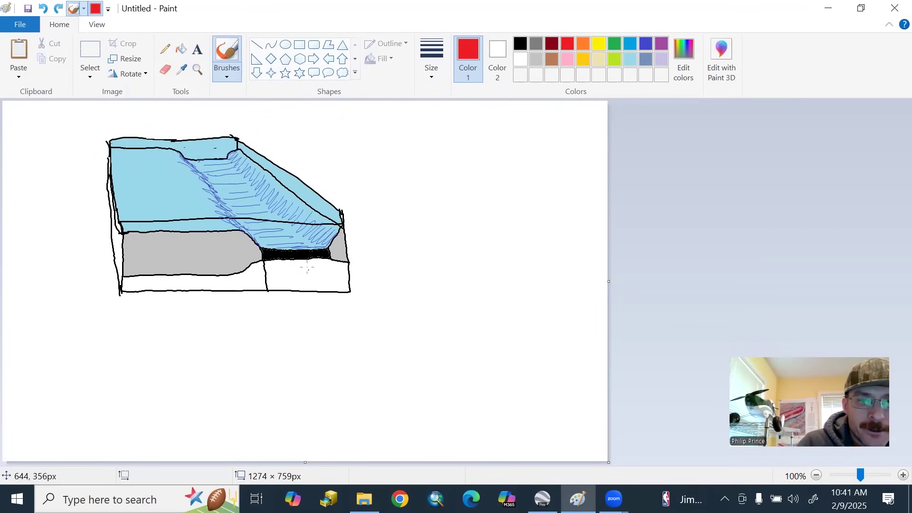
{"action": "mouse_move", "coordinate": [233, 181]}
{"action": "left_mouse_down"}
{"action": "mouse_move", "coordinate": [199, 142]}
{"action": "mouse_move", "coordinate": [217, 145]}
{"action": "left_mouse_up"}
{"action": "key", "text": "ctrl+z"}
{"action": "key", "text": "ctrl+z"}
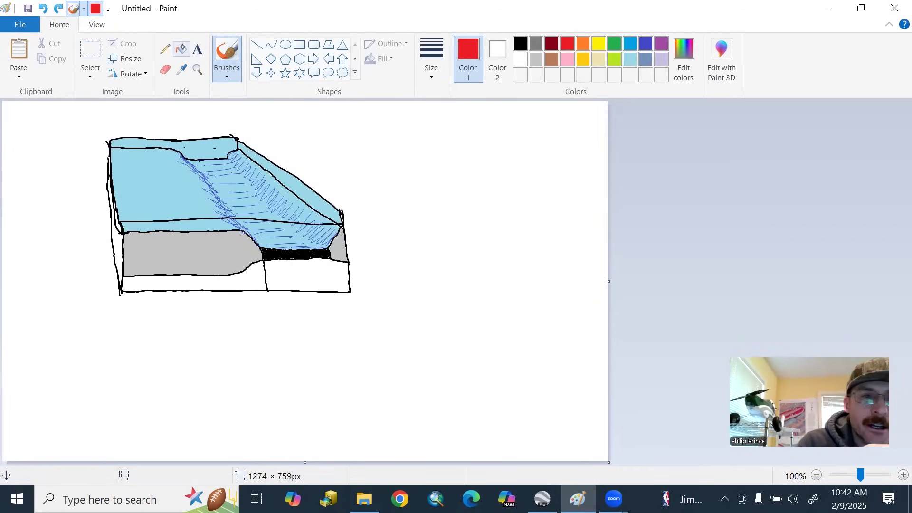
{"action": "left_click", "coordinate": [181, 49]}
Fill the two bottom-layer regions and the narrow left side green
{"action": "left_click", "coordinate": [614, 43]}
{"action": "left_click", "coordinate": [324, 266]}
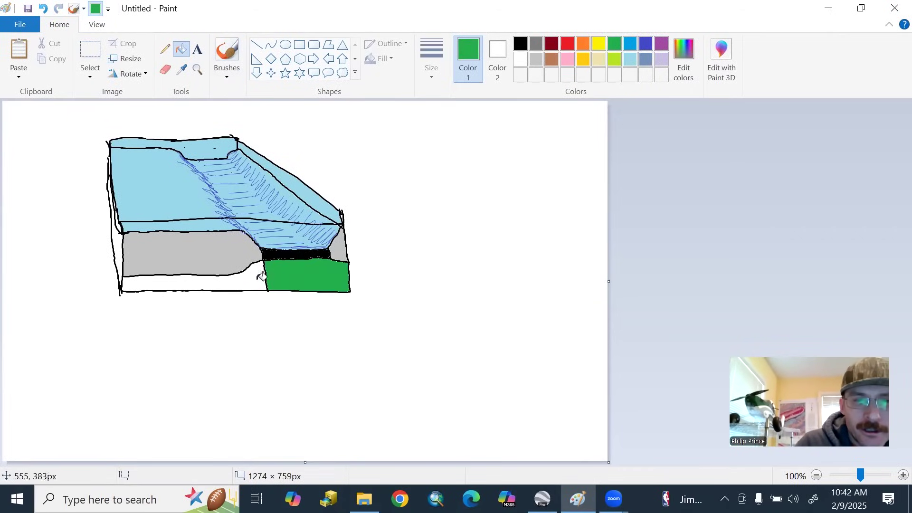
{"action": "left_click", "coordinate": [250, 276]}
{"action": "left_click", "coordinate": [118, 248]}
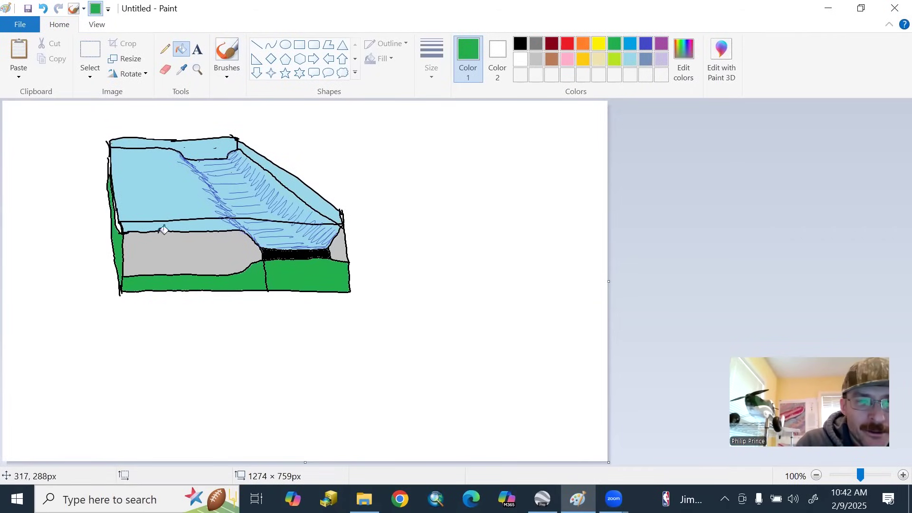
{"action": "left_click", "coordinate": [629, 59]}
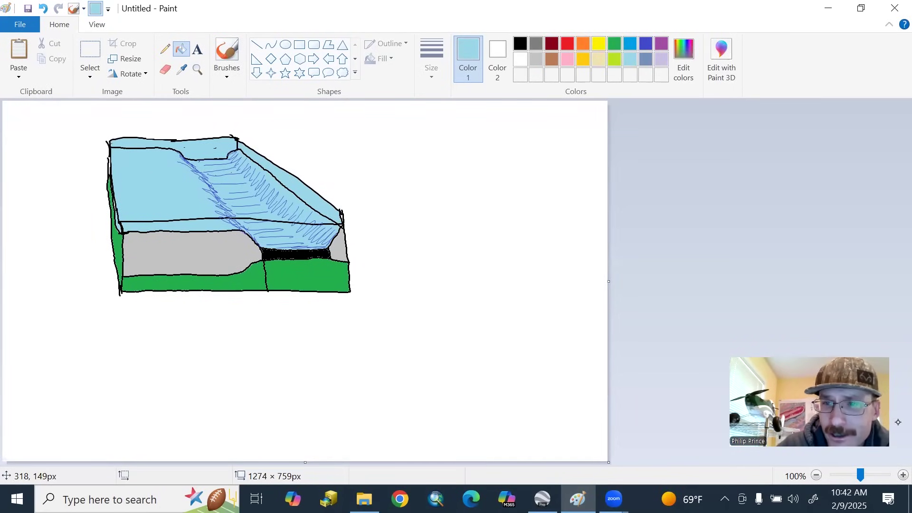
Draw a black landslide mound with the brush at the slope's foot above the black band
{"action": "scroll", "coordinate": [885, 285], "scroll_direction": "up", "scroll_amount": 1, "text": "ctrl"}
{"action": "left_click_drag", "start_coordinate": [901, 212], "coordinate": [901, 248]}
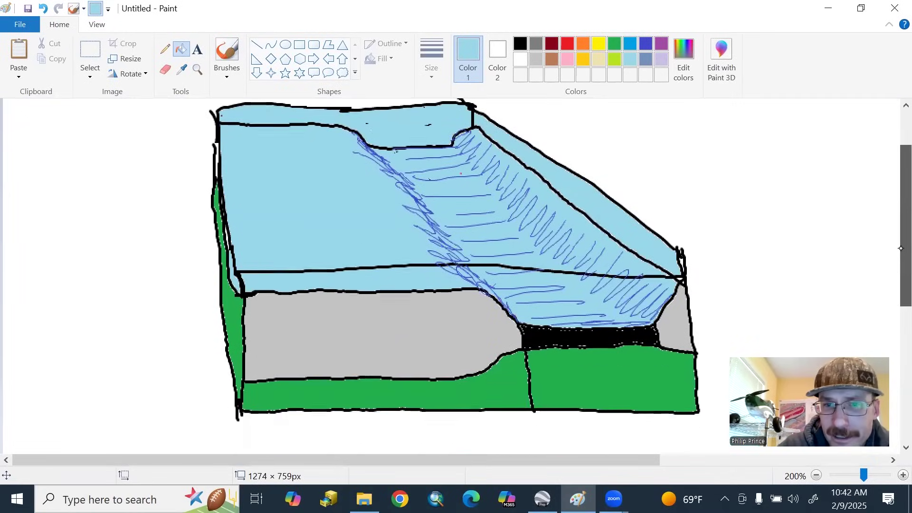
{"action": "scroll", "coordinate": [901, 248], "scroll_direction": "down", "scroll_amount": 2}
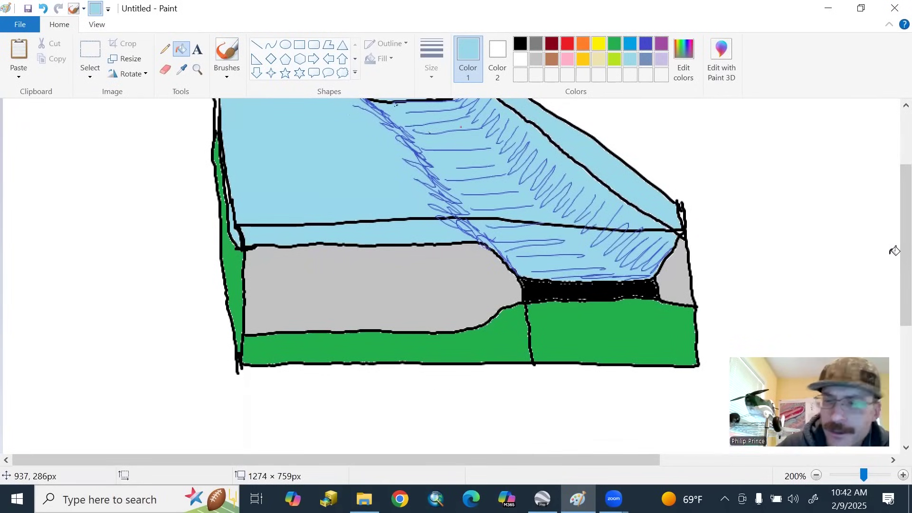
{"action": "left_click", "coordinate": [226, 72]}
{"action": "left_click", "coordinate": [161, 98]}
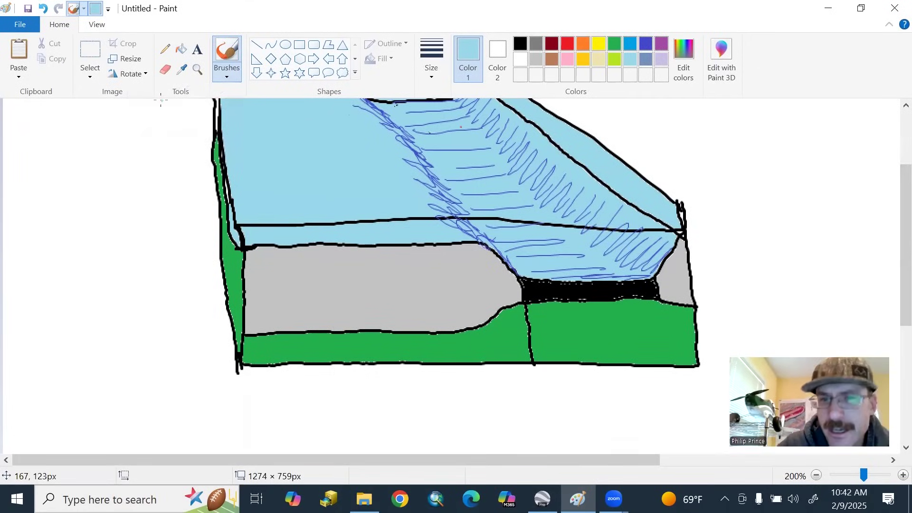
{"action": "left_click", "coordinate": [431, 57]}
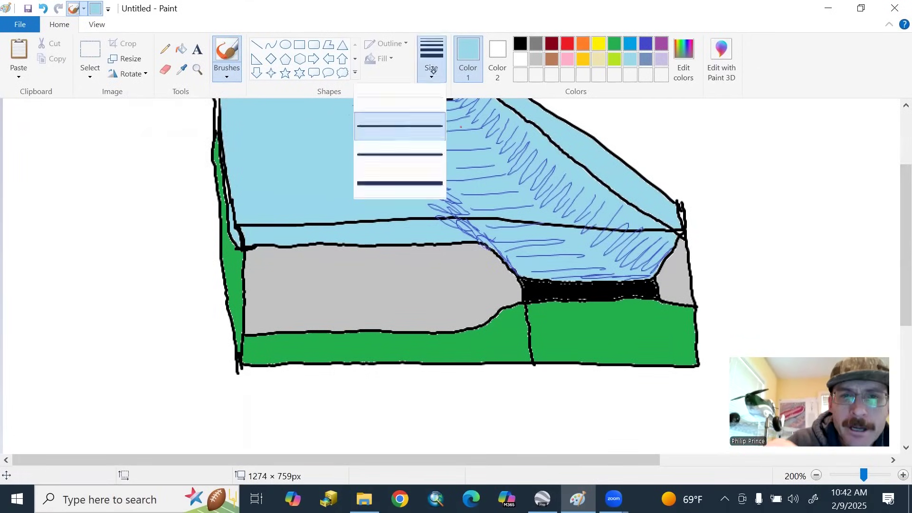
{"action": "left_click", "coordinate": [401, 135]}
{"action": "left_click", "coordinate": [519, 43]}
{"action": "mouse_move", "coordinate": [502, 249]}
{"action": "left_mouse_down"}
{"action": "mouse_move", "coordinate": [517, 265]}
{"action": "mouse_move", "coordinate": [511, 259]}
{"action": "mouse_move", "coordinate": [578, 261]}
{"action": "mouse_move", "coordinate": [587, 275]}
{"action": "mouse_move", "coordinate": [525, 280]}
{"action": "mouse_move", "coordinate": [528, 271]}
{"action": "mouse_move", "coordinate": [567, 268]}
{"action": "mouse_move", "coordinate": [528, 269]}
{"action": "mouse_move", "coordinate": [584, 267]}
{"action": "left_mouse_up"}
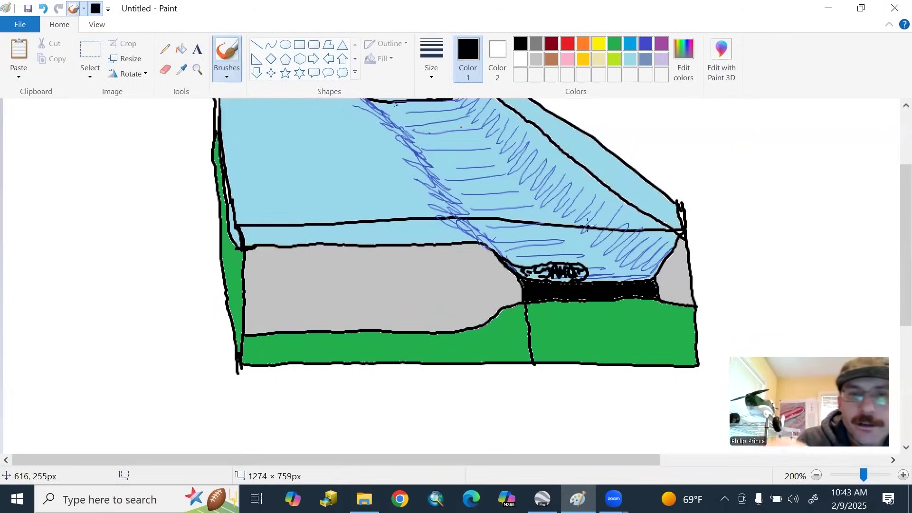
Paint over part of the black top-face water line in light blue
{"action": "left_click", "coordinate": [441, 76]}
{"action": "left_click", "coordinate": [626, 59]}
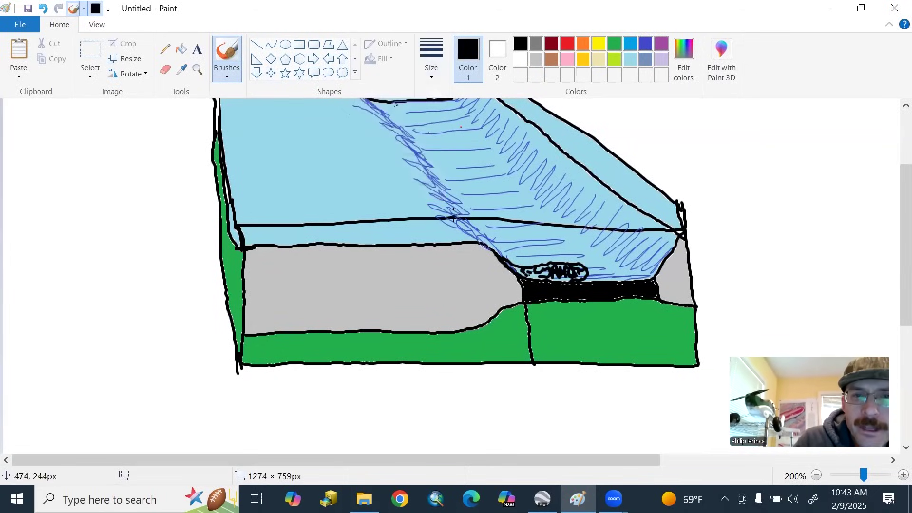
{"action": "left_click", "coordinate": [629, 59]}
{"action": "mouse_move", "coordinate": [437, 218]}
{"action": "left_mouse_down"}
{"action": "mouse_move", "coordinate": [627, 227]}
{"action": "mouse_move", "coordinate": [384, 219]}
{"action": "left_mouse_up"}
{"action": "left_click", "coordinate": [432, 58]}
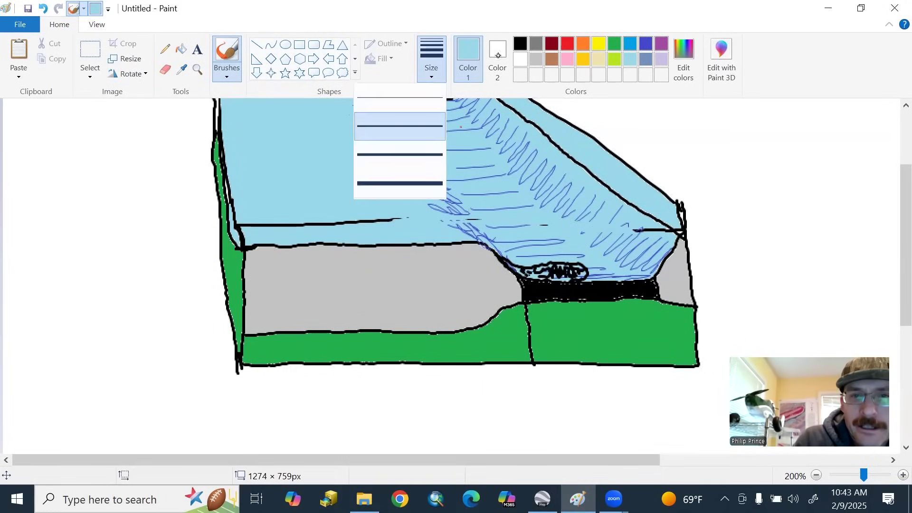
Draw a wavy black wave line across the water surface
{"action": "left_click", "coordinate": [400, 126]}
{"action": "left_click", "coordinate": [520, 59]}
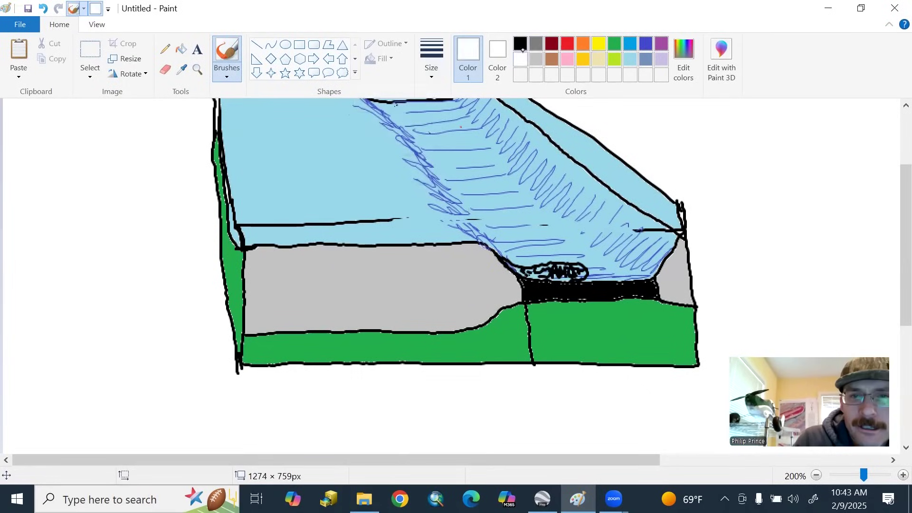
{"action": "left_click", "coordinate": [520, 43]}
{"action": "mouse_move", "coordinate": [503, 219]}
{"action": "left_mouse_down"}
{"action": "mouse_move", "coordinate": [525, 219]}
{"action": "mouse_move", "coordinate": [475, 213]}
{"action": "mouse_move", "coordinate": [559, 222]}
{"action": "mouse_move", "coordinate": [473, 208]}
{"action": "mouse_move", "coordinate": [441, 213]}
{"action": "left_mouse_up"}
{"action": "mouse_move", "coordinate": [559, 223]}
{"action": "left_mouse_down"}
{"action": "mouse_move", "coordinate": [581, 215]}
{"action": "mouse_move", "coordinate": [596, 224]}
{"action": "left_mouse_up"}
{"action": "left_click_drag", "start_coordinate": [436, 213], "coordinate": [390, 218]}
{"action": "left_click_drag", "start_coordinate": [585, 223], "coordinate": [636, 230]}
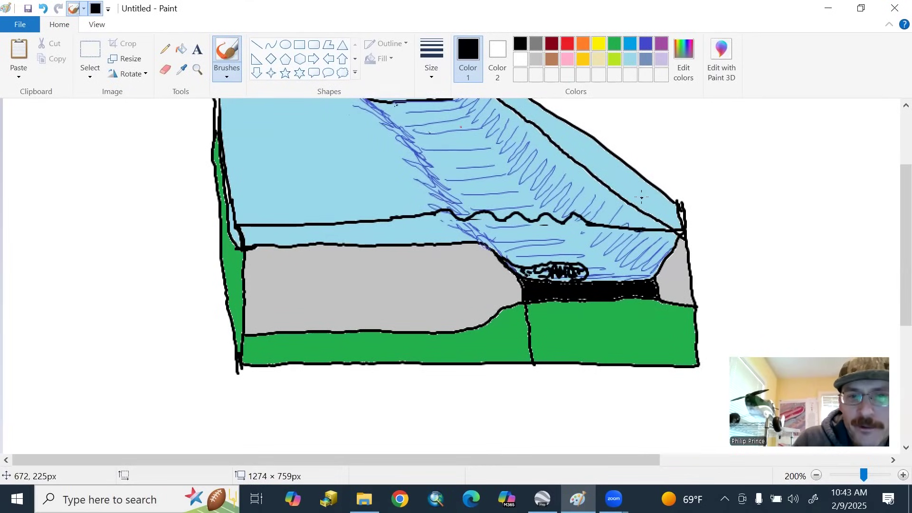
Add thin concentric ripple arcs spreading outward from the wave line, using the thinnest size
{"action": "left_click", "coordinate": [431, 59]}
{"action": "left_click", "coordinate": [402, 125]}
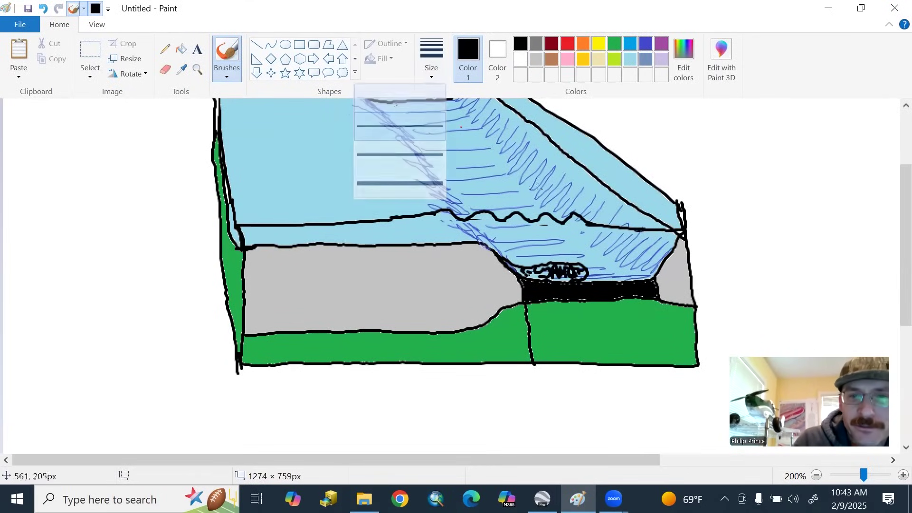
{"action": "left_click_drag", "start_coordinate": [500, 219], "coordinate": [531, 220]}
{"action": "left_click_drag", "start_coordinate": [461, 216], "coordinate": [555, 215]}
{"action": "mouse_move", "coordinate": [426, 211]}
{"action": "left_mouse_down"}
{"action": "mouse_move", "coordinate": [517, 175]}
{"action": "mouse_move", "coordinate": [575, 216]}
{"action": "mouse_move", "coordinate": [411, 138]}
{"action": "mouse_move", "coordinate": [632, 228]}
{"action": "left_mouse_up"}
{"action": "mouse_move", "coordinate": [377, 216]}
{"action": "left_mouse_down"}
{"action": "mouse_move", "coordinate": [512, 92]}
{"action": "mouse_move", "coordinate": [566, 119]}
{"action": "left_mouse_up"}
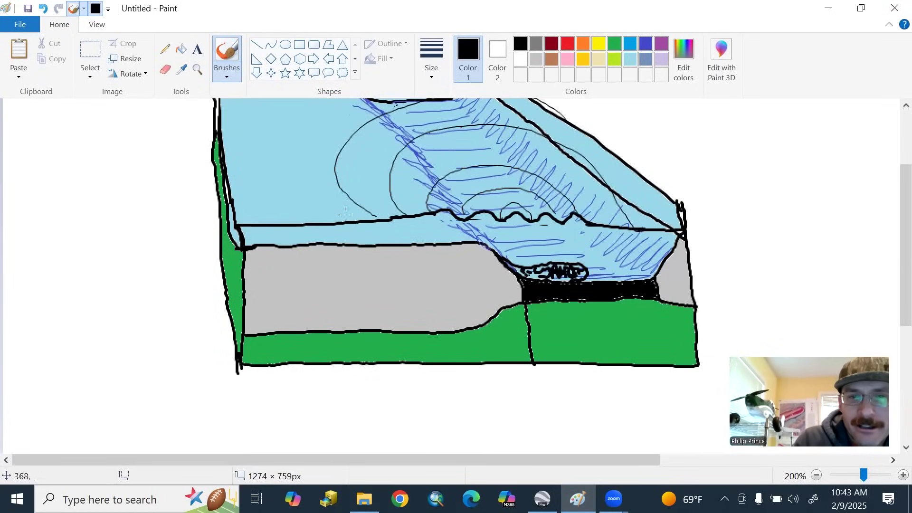
{"action": "left_click_drag", "start_coordinate": [312, 219], "coordinate": [326, 97]}
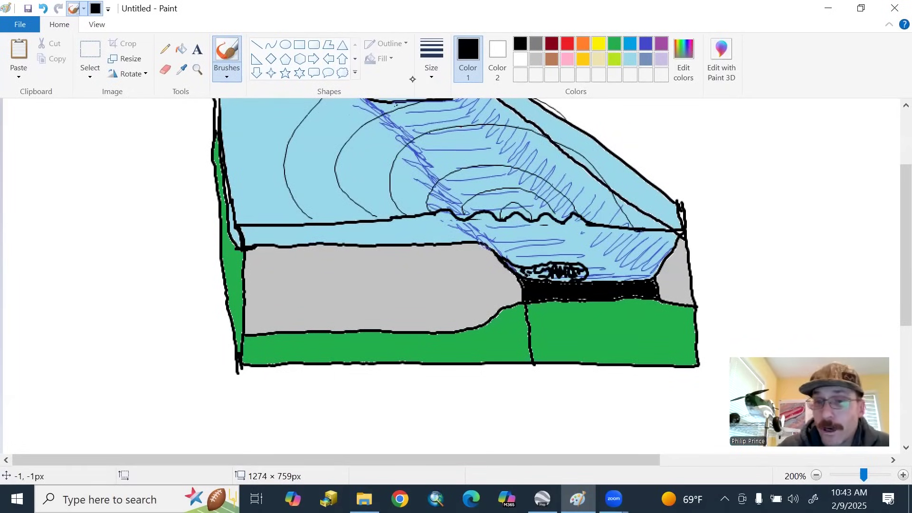
Zoom the canvas from 200% to 100% to show the whole diagram, then bring up Google Earth Pro
{"action": "left_click", "coordinate": [815, 475]}
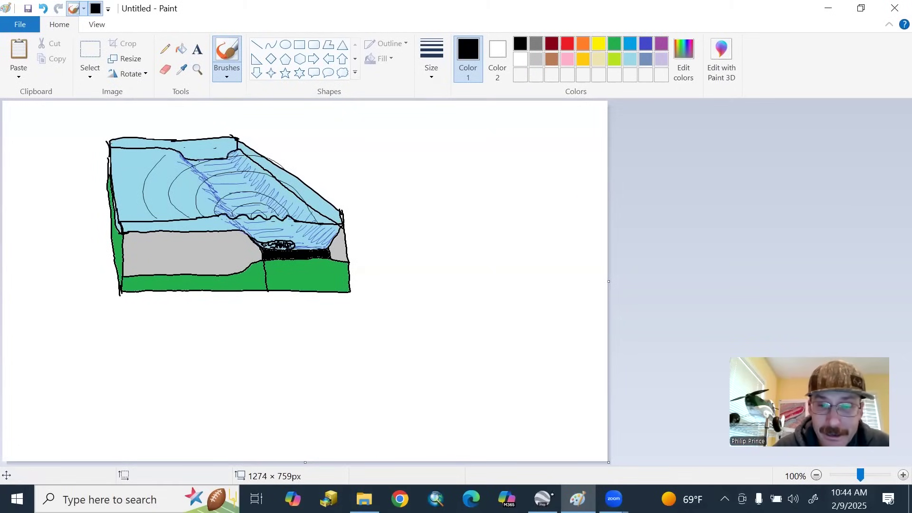
{"action": "left_click", "coordinate": [541, 498]}
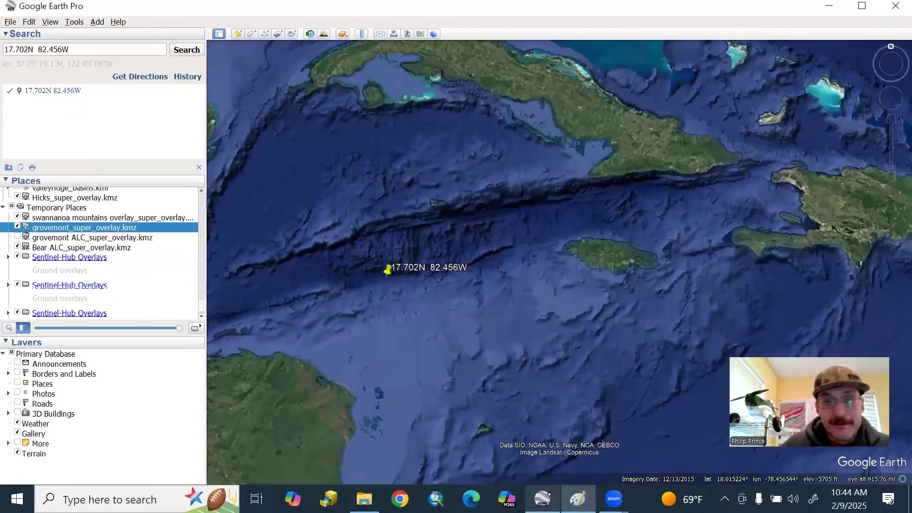
Center the trough on the map and sketch wave rings around the pinned spot with the screen pen
{"action": "left_click_drag", "start_coordinate": [545, 332], "coordinate": [641, 331]}
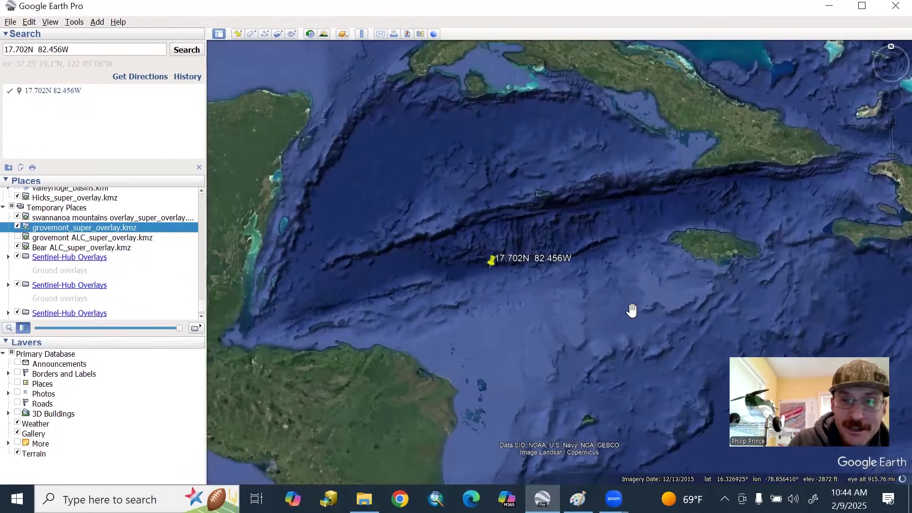
{"action": "left_click", "coordinate": [579, 494]}
{"action": "left_click_drag", "start_coordinate": [439, 265], "coordinate": [482, 209]}
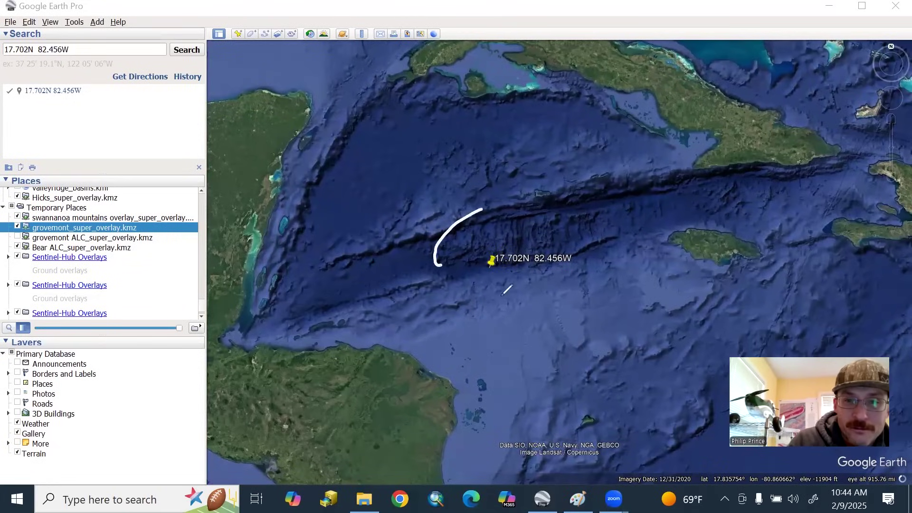
{"action": "left_click_drag", "start_coordinate": [429, 294], "coordinate": [610, 311]}
{"action": "left_click_drag", "start_coordinate": [377, 331], "coordinate": [444, 147]}
{"action": "left_click_drag", "start_coordinate": [688, 262], "coordinate": [589, 134]}
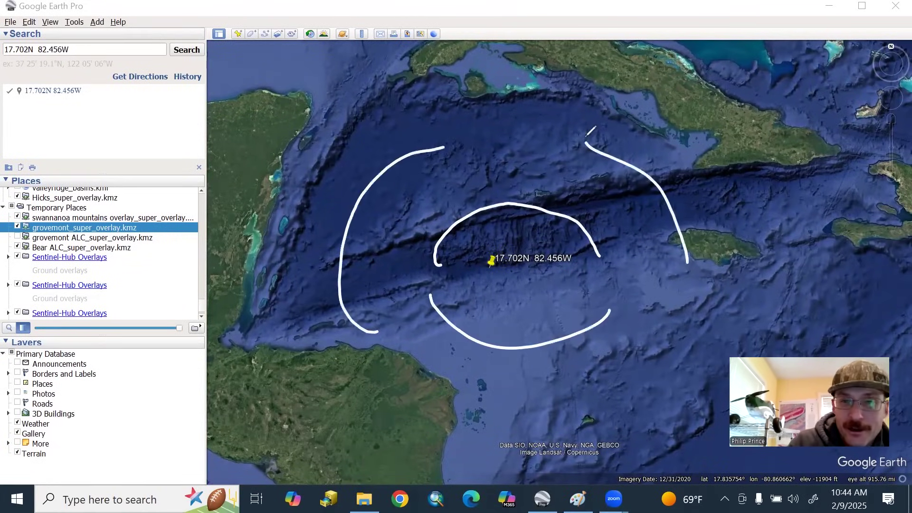
Extend the rings outward toward the Yucatán coast, over Cuba and to the east
{"action": "left_click_drag", "start_coordinate": [461, 382], "coordinate": [562, 378]}
{"action": "mouse_move", "coordinate": [284, 337]}
{"action": "left_mouse_down"}
{"action": "mouse_move", "coordinate": [248, 294]}
{"action": "mouse_move", "coordinate": [288, 165]}
{"action": "left_mouse_up"}
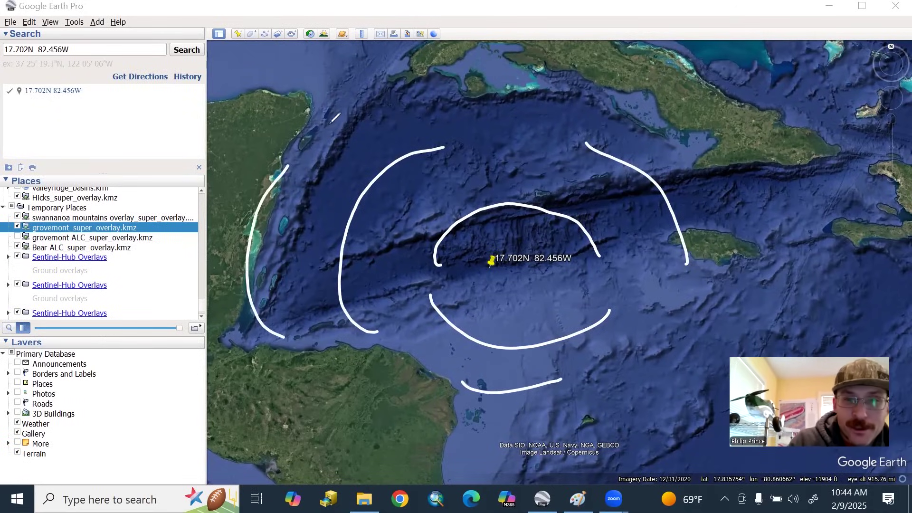
{"action": "mouse_move", "coordinate": [324, 124]}
{"action": "left_mouse_down"}
{"action": "mouse_move", "coordinate": [388, 83]}
{"action": "mouse_move", "coordinate": [474, 73]}
{"action": "left_mouse_up"}
{"action": "left_click_drag", "start_coordinate": [628, 107], "coordinate": [709, 146]}
{"action": "left_click_drag", "start_coordinate": [616, 390], "coordinate": [700, 345]}
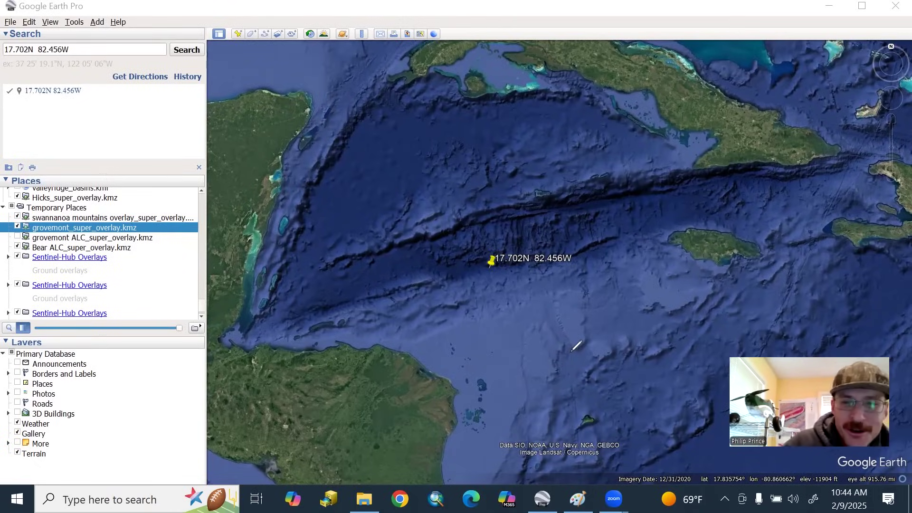
Pan east and zoom out, then sketch arrows from the pin eastward toward Jamaica and Haiti
{"action": "key", "text": "Right"}
{"action": "key", "text": "Right"}
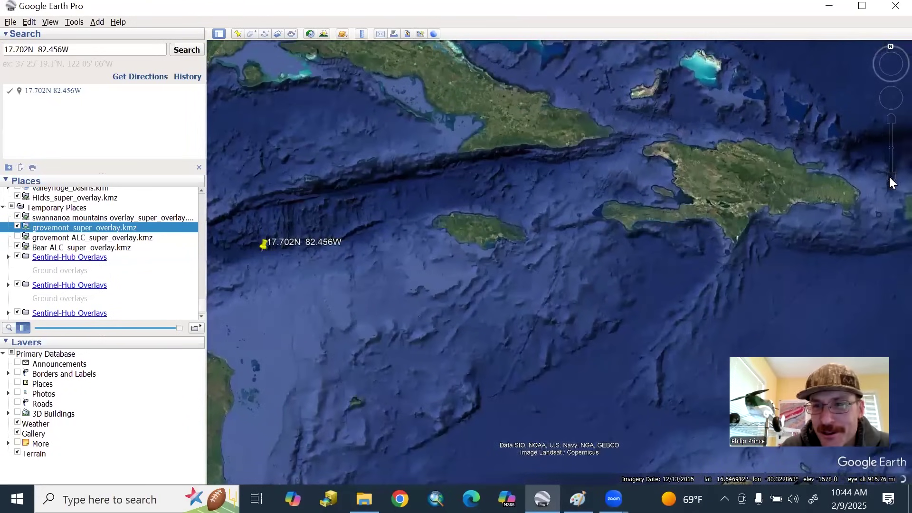
{"action": "left_click", "coordinate": [890, 177]}
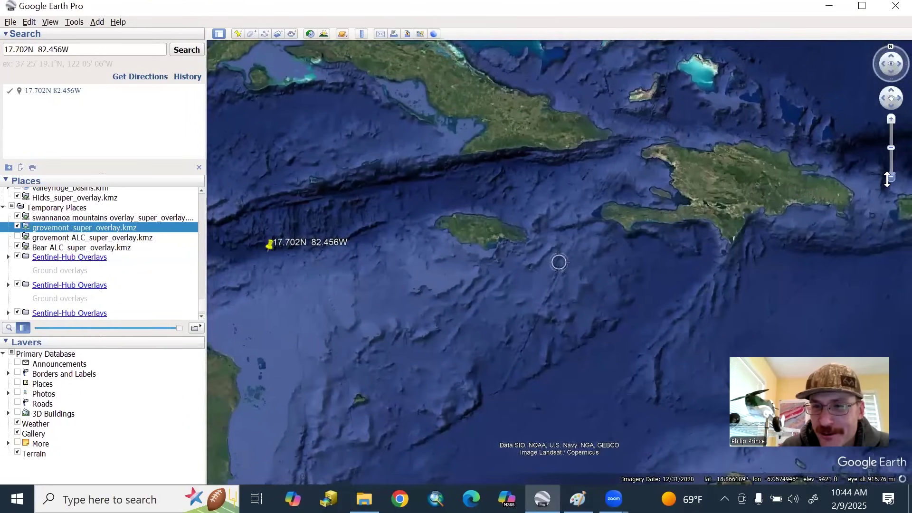
{"action": "key", "text": "Right"}
{"action": "key", "text": "Right"}
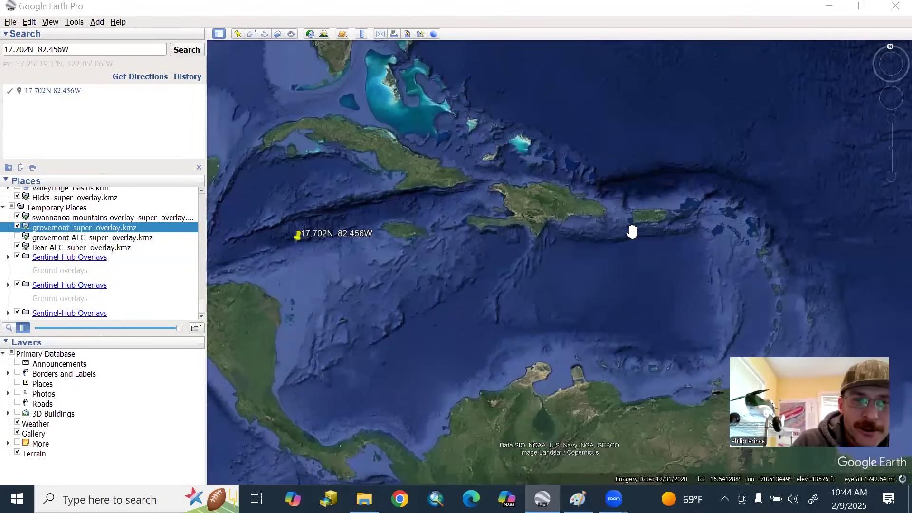
{"action": "left_click_drag", "start_coordinate": [324, 263], "coordinate": [372, 246]}
{"action": "left_click_drag", "start_coordinate": [359, 246], "coordinate": [365, 260]}
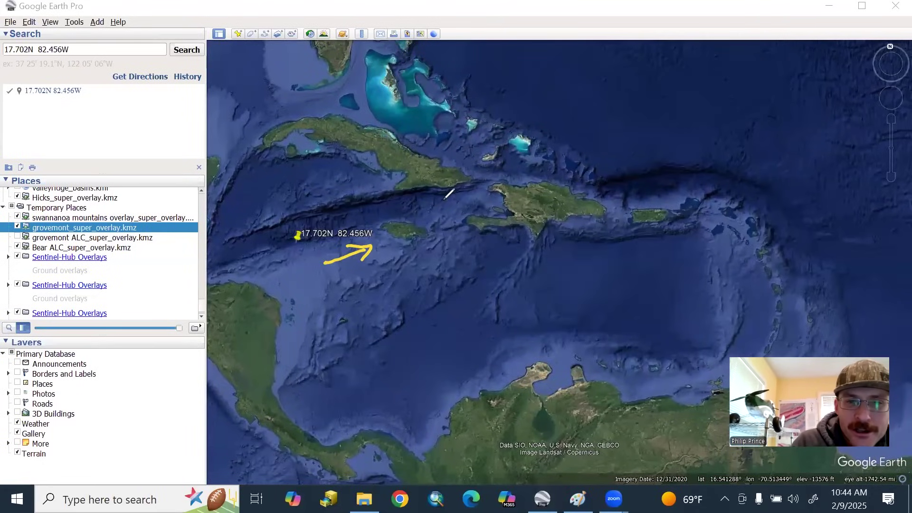
{"action": "mouse_move", "coordinate": [445, 199]}
{"action": "left_mouse_down"}
{"action": "mouse_move", "coordinate": [411, 221]}
{"action": "mouse_move", "coordinate": [427, 219]}
{"action": "left_mouse_up"}
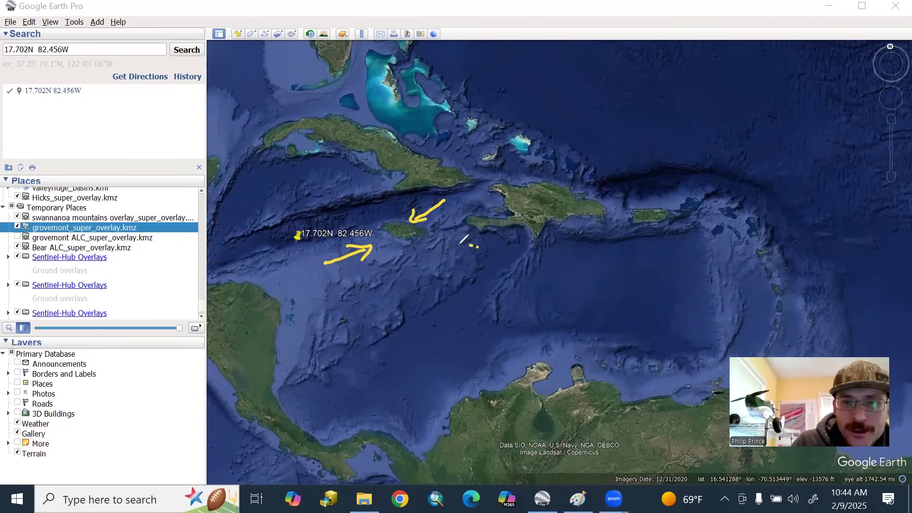
{"action": "mouse_move", "coordinate": [456, 247]}
{"action": "left_mouse_down"}
{"action": "mouse_move", "coordinate": [525, 214]}
{"action": "mouse_move", "coordinate": [515, 235]}
{"action": "left_mouse_up"}
Trace a line from Puerto Rico across Hispaniola and mark the Lesser Antilles islands
{"action": "mouse_move", "coordinate": [612, 153]}
{"action": "left_mouse_down"}
{"action": "mouse_move", "coordinate": [568, 184]}
{"action": "mouse_move", "coordinate": [588, 179]}
{"action": "left_mouse_up"}
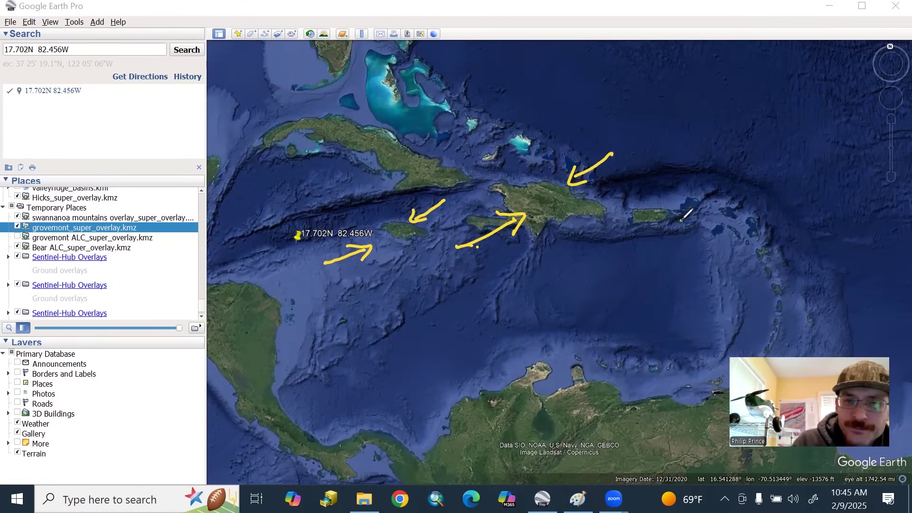
{"action": "mouse_move", "coordinate": [683, 219]}
{"action": "left_mouse_down"}
{"action": "mouse_move", "coordinate": [541, 231]}
{"action": "mouse_move", "coordinate": [390, 222]}
{"action": "mouse_move", "coordinate": [225, 265]}
{"action": "left_mouse_up"}
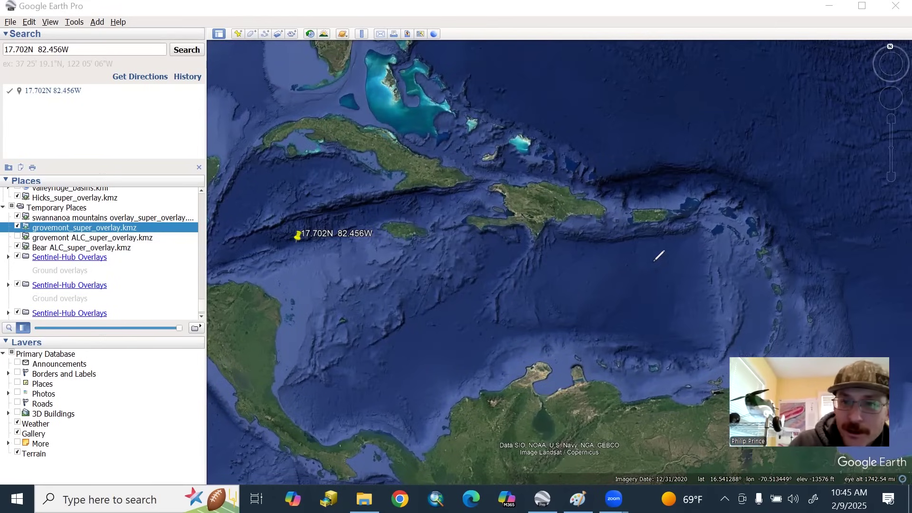
{"action": "mouse_move", "coordinate": [776, 287]}
{"action": "left_mouse_down"}
{"action": "mouse_move", "coordinate": [779, 318]}
{"action": "mouse_move", "coordinate": [775, 277]}
{"action": "left_mouse_up"}
{"action": "left_click_drag", "start_coordinate": [757, 253], "coordinate": [763, 250]}
{"action": "left_click_drag", "start_coordinate": [776, 321], "coordinate": [773, 336]}
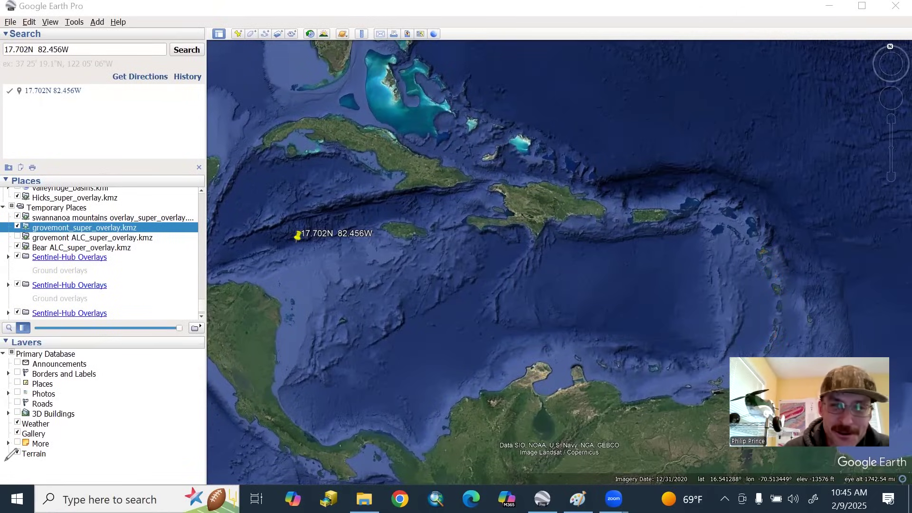
Zoom the map out and back in on Hispaniola and Puerto Rico
{"action": "left_click", "coordinate": [890, 176]}
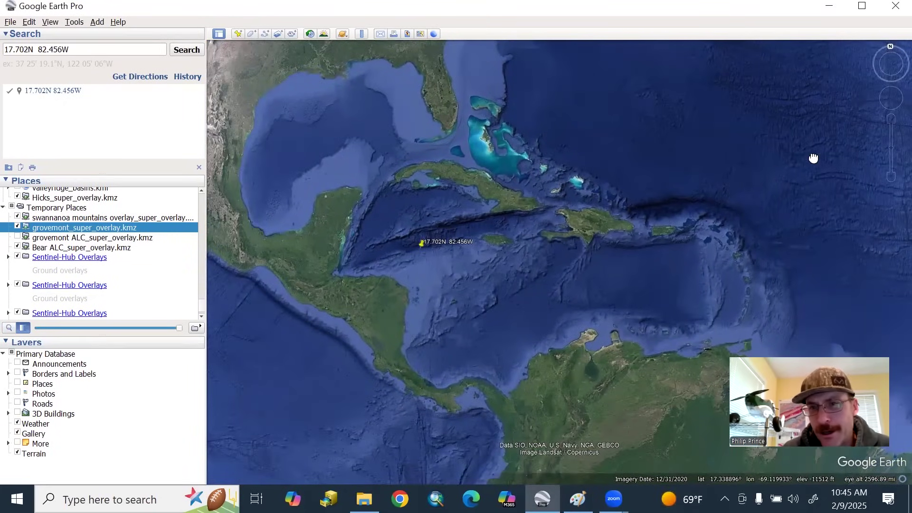
{"action": "left_click", "coordinate": [891, 119]}
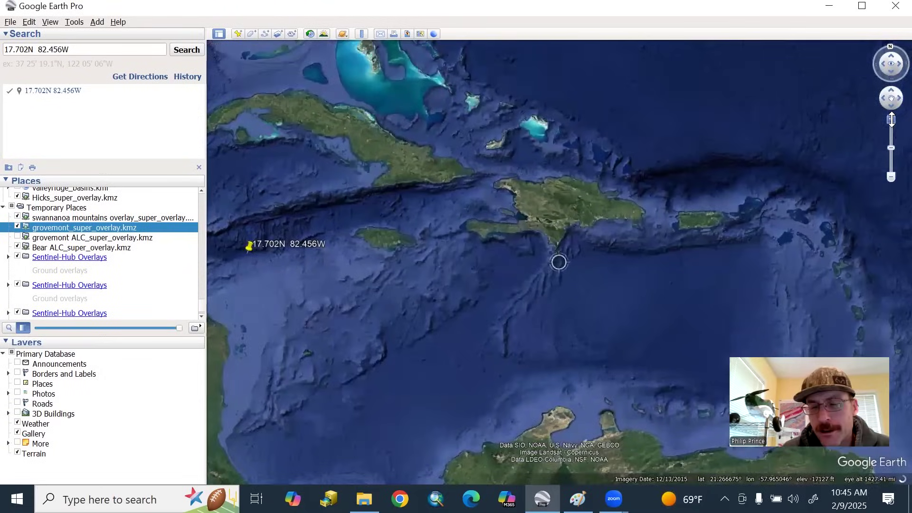
{"action": "scroll", "coordinate": [579, 221], "scroll_direction": "up", "scroll_amount": 2}
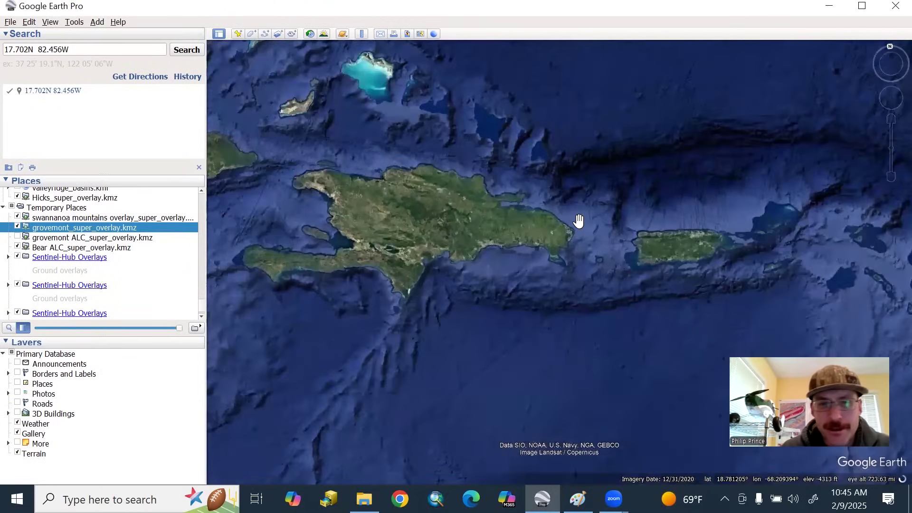
Circle the trench south of Hispaniola in yellow with arrows toward it and Puerto Rico, then return to Paint
{"action": "key", "text": "alt+Tab"}
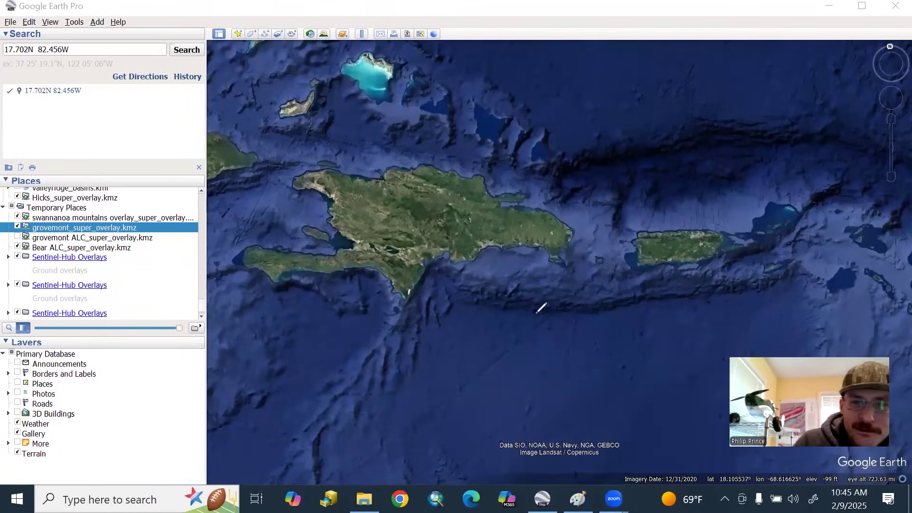
{"action": "left_click_drag", "start_coordinate": [525, 309], "coordinate": [541, 309]}
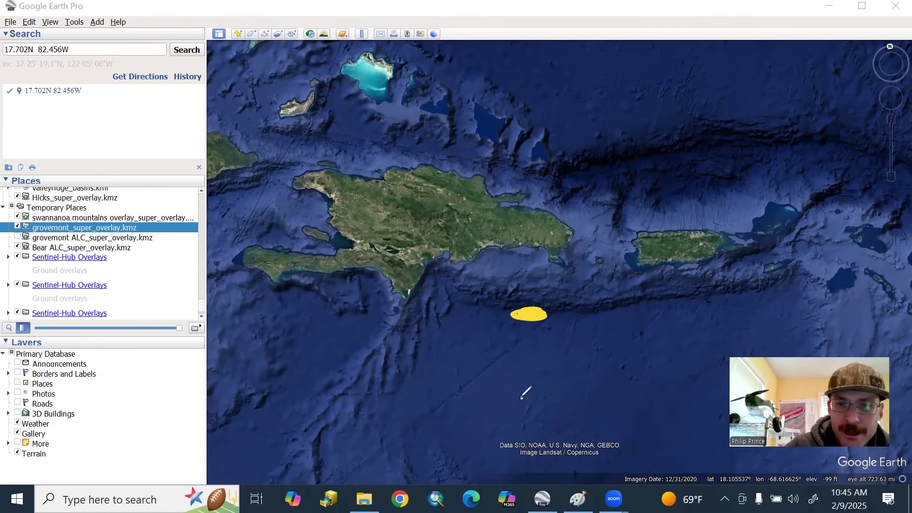
{"action": "mouse_move", "coordinate": [522, 398]}
{"action": "left_mouse_down"}
{"action": "mouse_move", "coordinate": [563, 336]}
{"action": "mouse_move", "coordinate": [604, 300]}
{"action": "mouse_move", "coordinate": [556, 403]}
{"action": "left_mouse_up"}
{"action": "mouse_move", "coordinate": [627, 186]}
{"action": "left_mouse_down"}
{"action": "mouse_move", "coordinate": [607, 234]}
{"action": "mouse_move", "coordinate": [590, 233]}
{"action": "mouse_move", "coordinate": [609, 278]}
{"action": "mouse_move", "coordinate": [663, 244]}
{"action": "mouse_move", "coordinate": [642, 235]}
{"action": "mouse_move", "coordinate": [659, 188]}
{"action": "left_mouse_up"}
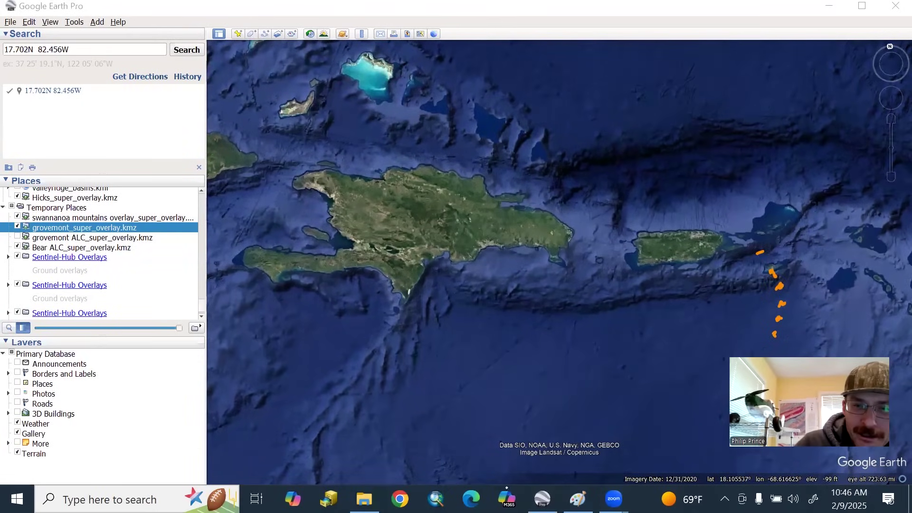
{"action": "left_click", "coordinate": [578, 498]}
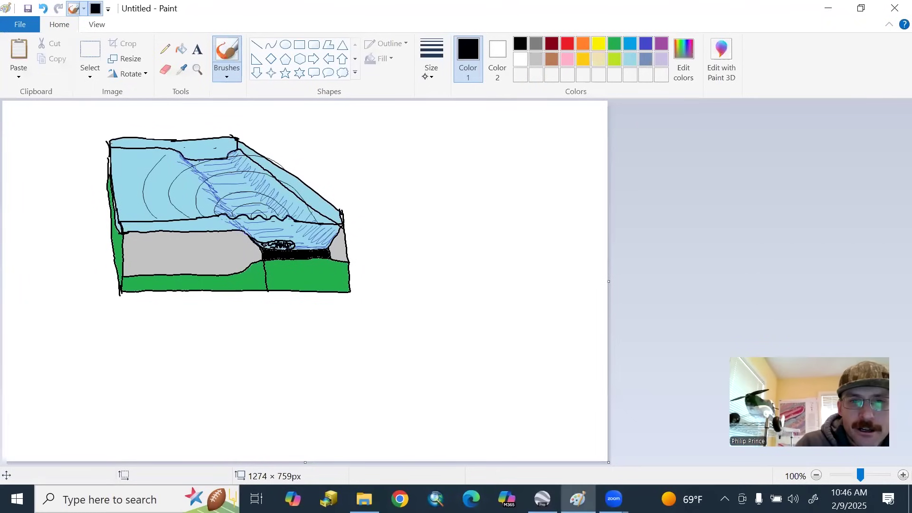
Sketch a thin black box with a right edge, diagonal slope and top hump, erasing the edge under the hump
{"action": "left_click", "coordinate": [426, 67]}
{"action": "left_click", "coordinate": [429, 108]}
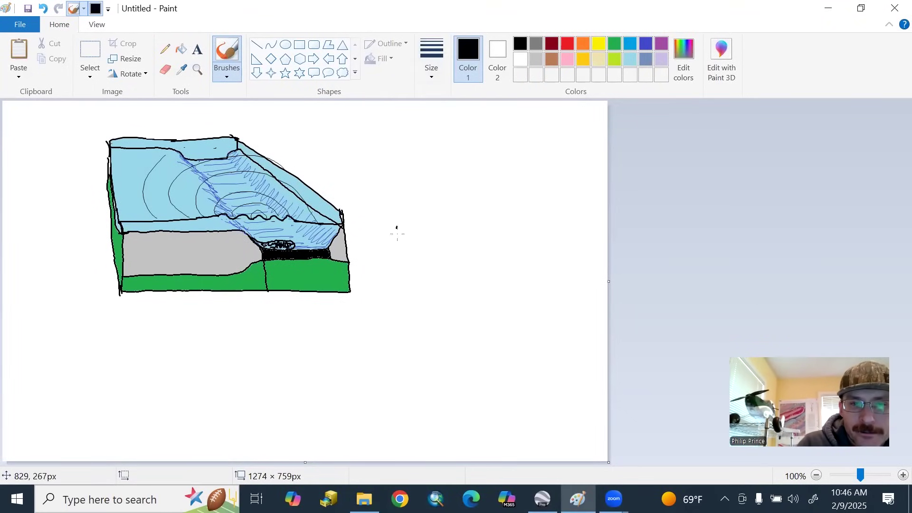
{"action": "mouse_move", "coordinate": [396, 225]}
{"action": "left_mouse_down"}
{"action": "mouse_move", "coordinate": [401, 264]}
{"action": "mouse_move", "coordinate": [552, 258]}
{"action": "mouse_move", "coordinate": [479, 222]}
{"action": "mouse_move", "coordinate": [572, 223]}
{"action": "mouse_move", "coordinate": [575, 259]}
{"action": "left_mouse_up"}
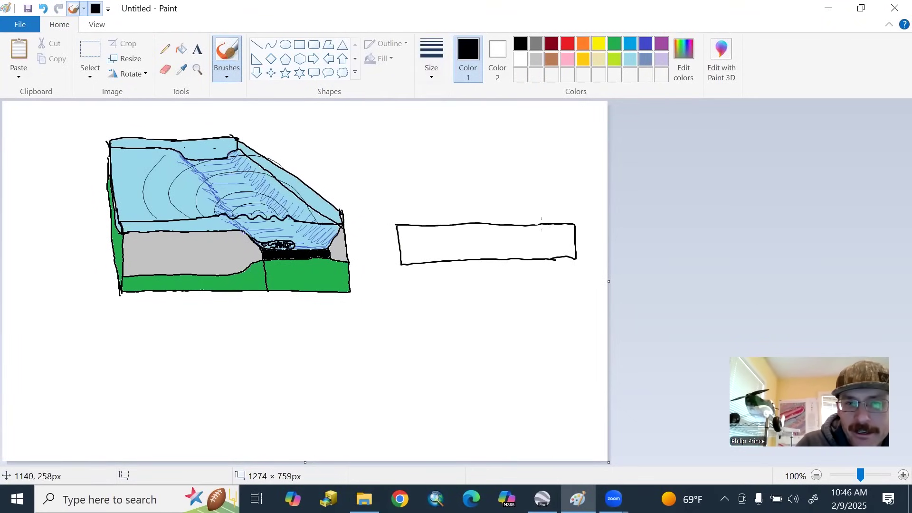
{"action": "left_click_drag", "start_coordinate": [542, 223], "coordinate": [548, 259]}
{"action": "left_click_drag", "start_coordinate": [445, 224], "coordinate": [495, 260]}
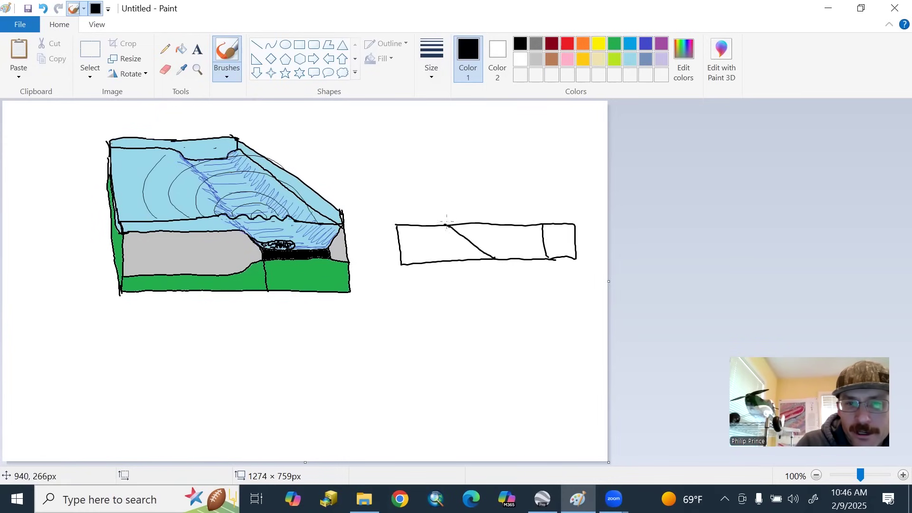
{"action": "mouse_move", "coordinate": [433, 224]}
{"action": "left_mouse_down"}
{"action": "mouse_move", "coordinate": [468, 212]}
{"action": "mouse_move", "coordinate": [542, 223]}
{"action": "left_mouse_up"}
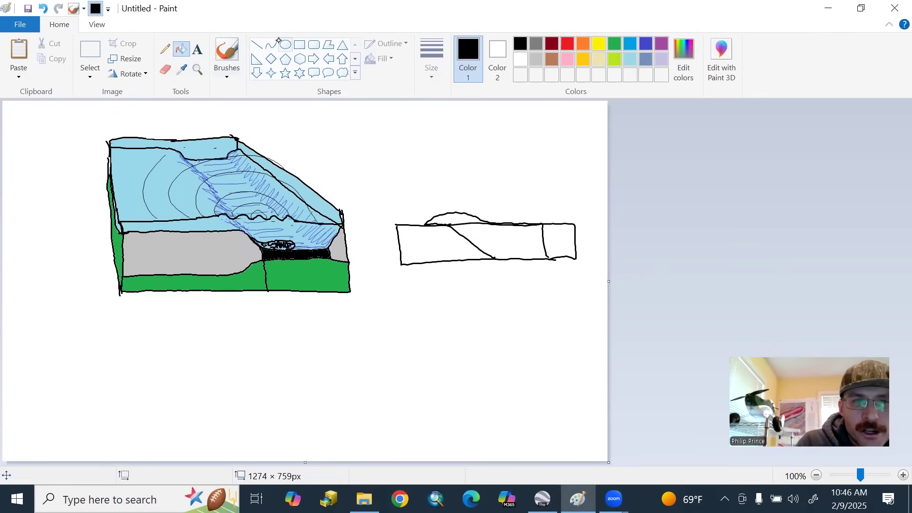
{"action": "left_click", "coordinate": [165, 70]}
{"action": "left_click_drag", "start_coordinate": [456, 224], "coordinate": [477, 223]}
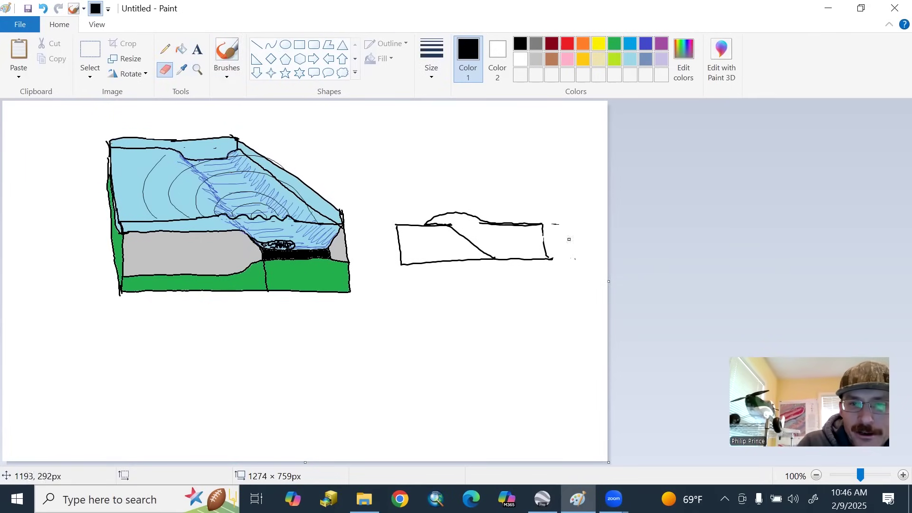
With the second line thickness, redraw the right edge and add a top face joined to the box
{"action": "left_click", "coordinate": [226, 76]}
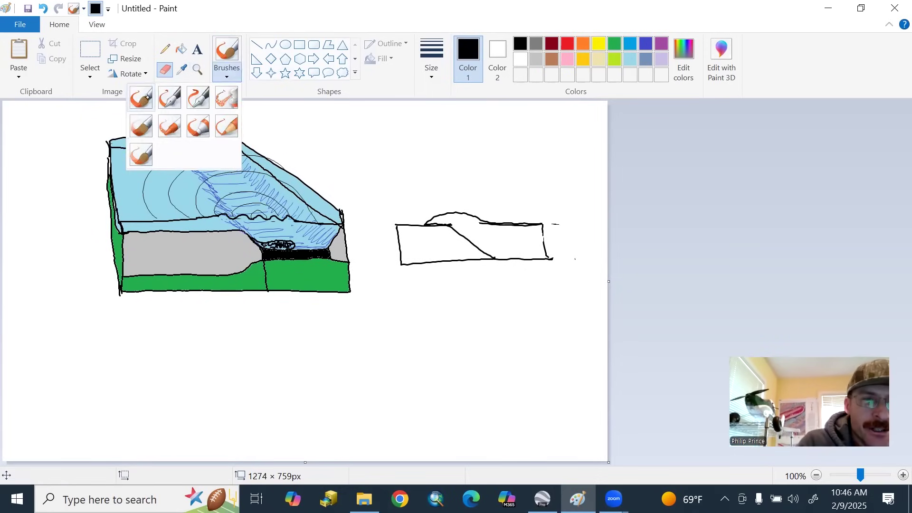
{"action": "left_click", "coordinate": [136, 96]}
{"action": "left_click", "coordinate": [438, 66]}
{"action": "left_click", "coordinate": [432, 122]}
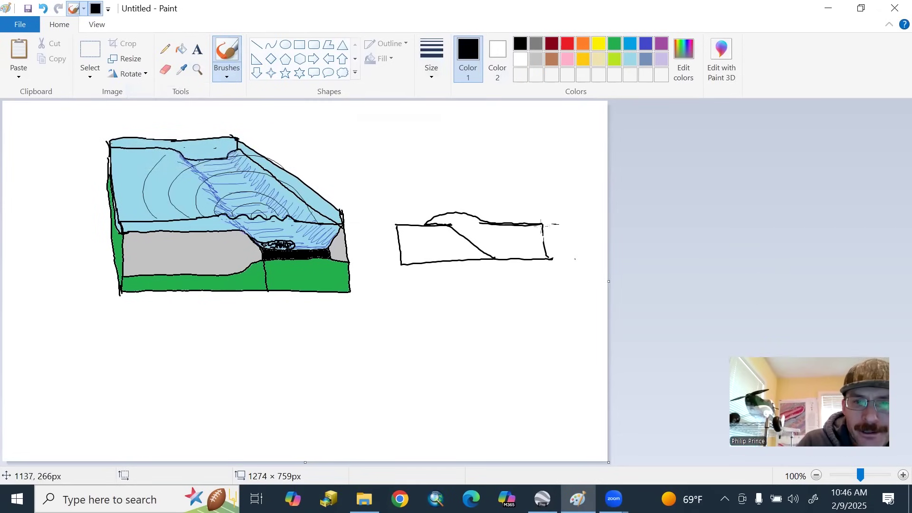
{"action": "left_click_drag", "start_coordinate": [542, 227], "coordinate": [544, 257]}
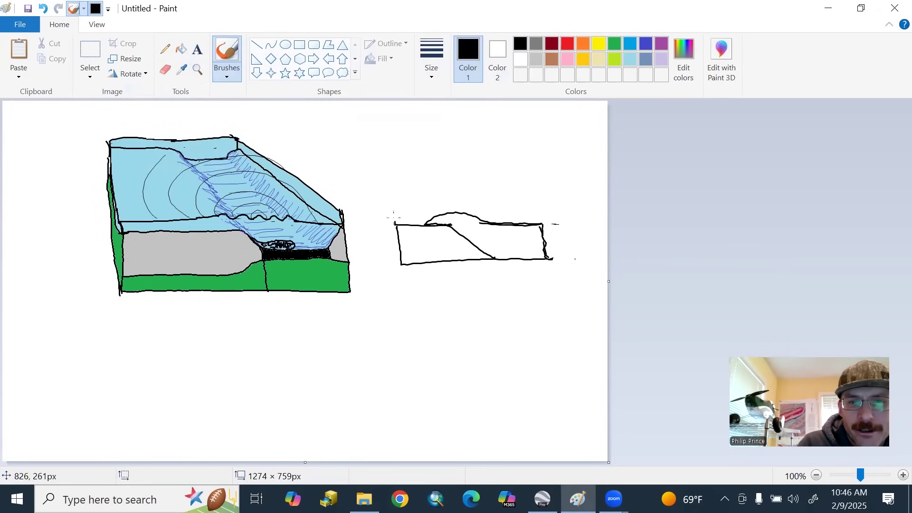
{"action": "mouse_move", "coordinate": [396, 196]}
{"action": "left_mouse_down"}
{"action": "mouse_move", "coordinate": [536, 199]}
{"action": "mouse_move", "coordinate": [541, 226]}
{"action": "left_mouse_up"}
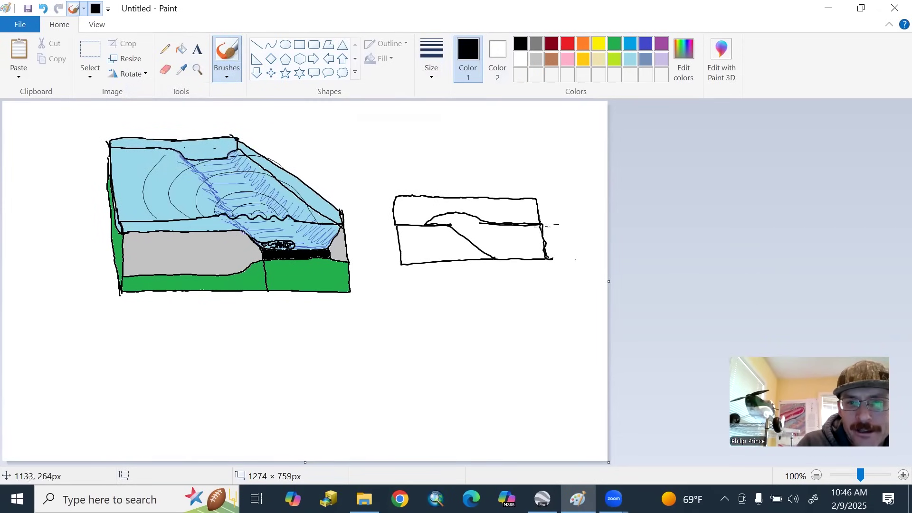
{"action": "mouse_move", "coordinate": [397, 191]}
{"action": "left_mouse_down"}
{"action": "mouse_move", "coordinate": [435, 156]}
{"action": "mouse_move", "coordinate": [506, 154]}
{"action": "mouse_move", "coordinate": [537, 197]}
{"action": "left_mouse_up"}
{"action": "mouse_move", "coordinate": [397, 222]}
{"action": "left_mouse_down"}
{"action": "mouse_move", "coordinate": [421, 164]}
{"action": "mouse_move", "coordinate": [513, 161]}
{"action": "mouse_move", "coordinate": [531, 210]}
{"action": "left_mouse_up"}
{"action": "left_click", "coordinate": [431, 57]}
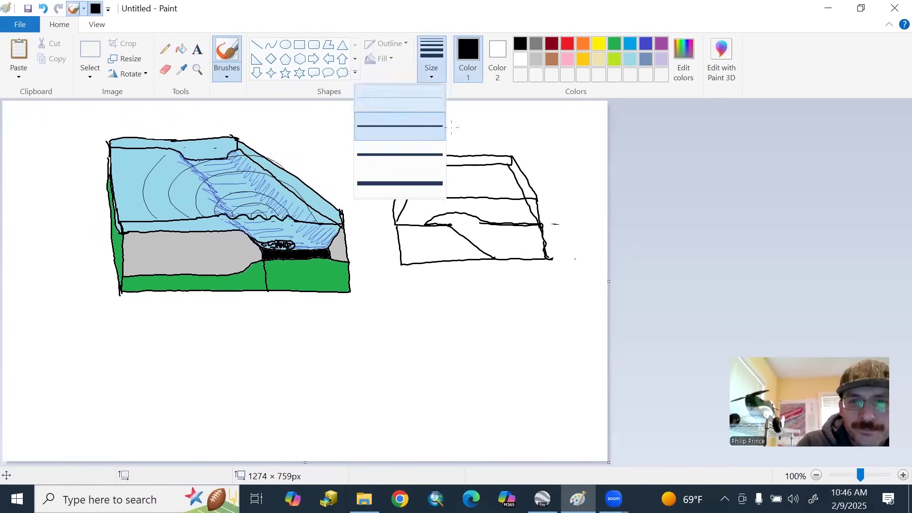
{"action": "left_click", "coordinate": [401, 126]}
{"action": "left_click_drag", "start_coordinate": [423, 223], "coordinate": [436, 192]}
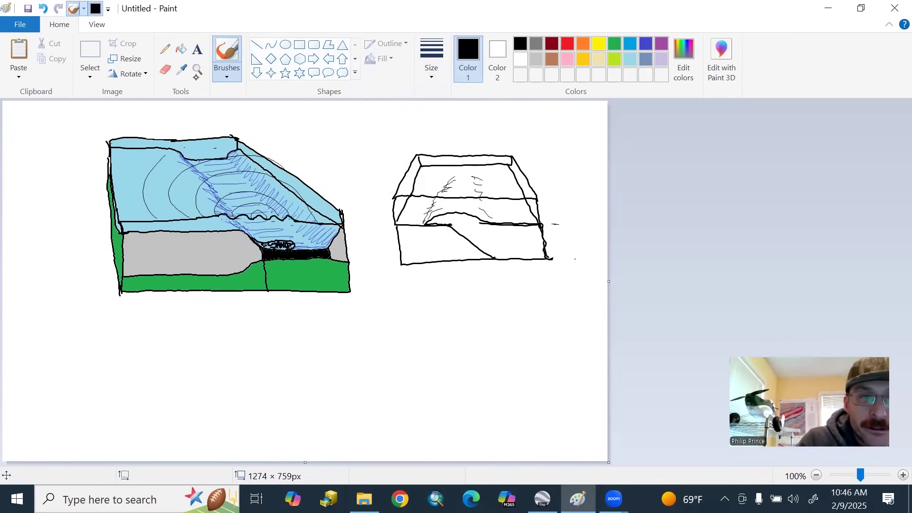
{"action": "left_click", "coordinate": [165, 69]}
{"action": "left_click_drag", "start_coordinate": [446, 197], "coordinate": [504, 198]}
{"action": "left_click", "coordinate": [431, 59]}
{"action": "left_click", "coordinate": [427, 96]}
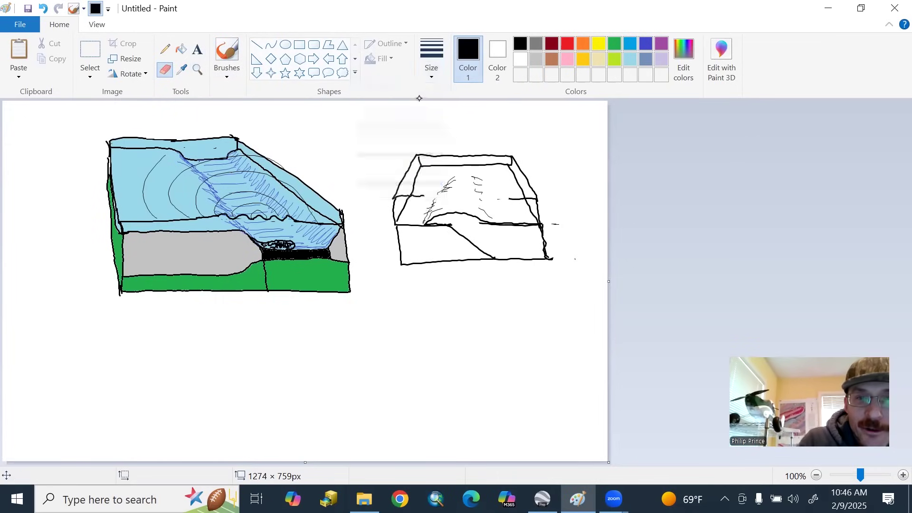
{"action": "left_click", "coordinate": [227, 71]}
{"action": "left_click", "coordinate": [141, 97]}
{"action": "left_click_drag", "start_coordinate": [423, 196], "coordinate": [464, 193]}
{"action": "left_click", "coordinate": [431, 57]}
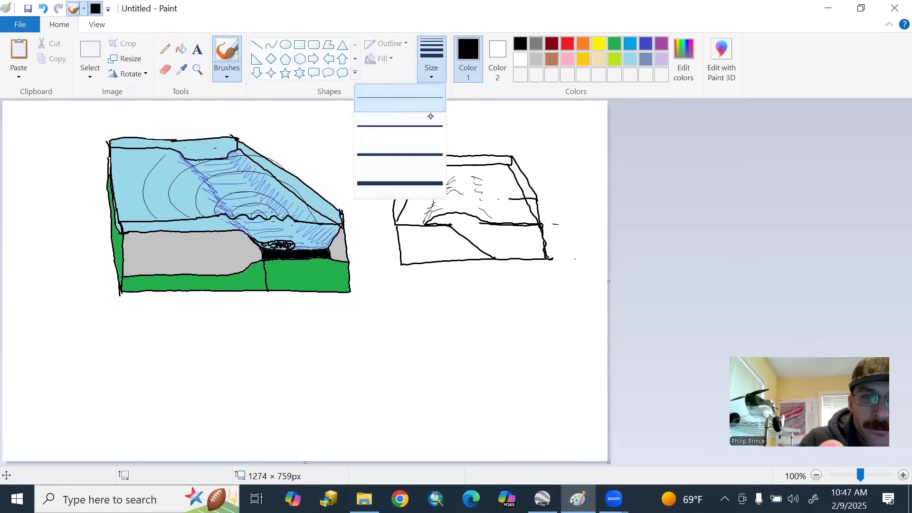
{"action": "left_click", "coordinate": [444, 123]}
{"action": "left_click_drag", "start_coordinate": [418, 194], "coordinate": [515, 197]}
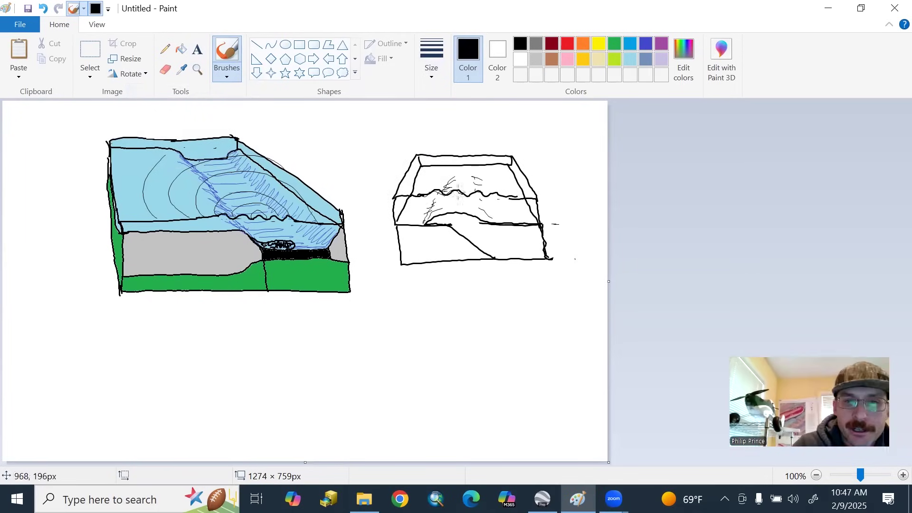
{"action": "mouse_move", "coordinate": [422, 195]}
{"action": "left_mouse_down"}
{"action": "mouse_move", "coordinate": [511, 183]}
{"action": "mouse_move", "coordinate": [495, 189]}
{"action": "mouse_move", "coordinate": [407, 161]}
{"action": "left_mouse_up"}
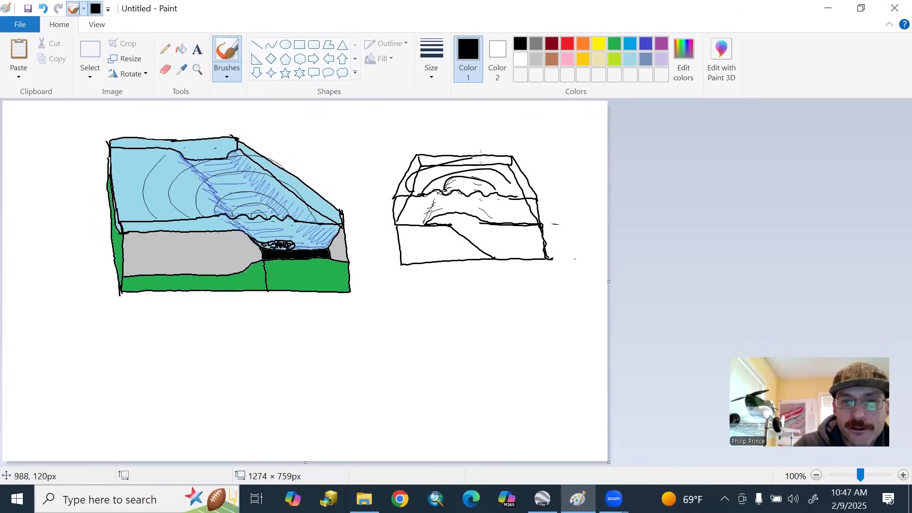
{"action": "key", "text": "ctrl+z"}
{"action": "key", "text": "ctrl+z"}
{"action": "key", "text": "ctrl+z"}
{"action": "key", "text": "ctrl+z"}
{"action": "key", "text": "ctrl+z"}
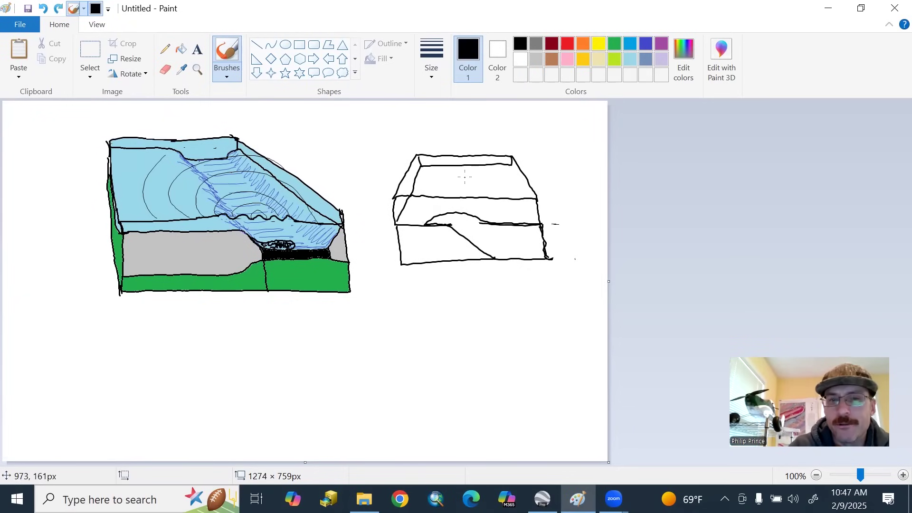
Undo the second block sketch and switch the painting colour to yellow
{"action": "key", "text": "ctrl+z"}
{"action": "key", "text": "ctrl+z"}
{"action": "key", "text": "ctrl+z"}
{"action": "key", "text": "ctrl+z"}
{"action": "key", "text": "ctrl+z"}
{"action": "key", "text": "ctrl+z"}
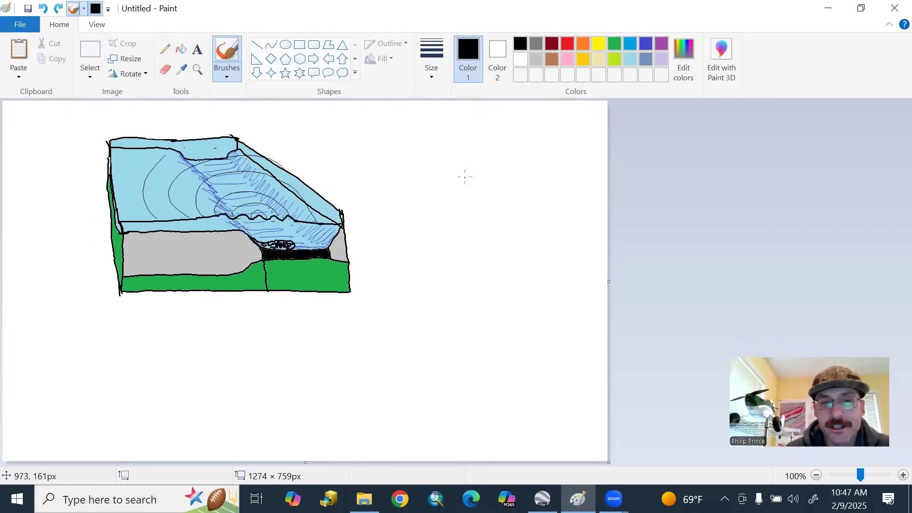
{"action": "left_click", "coordinate": [566, 43]}
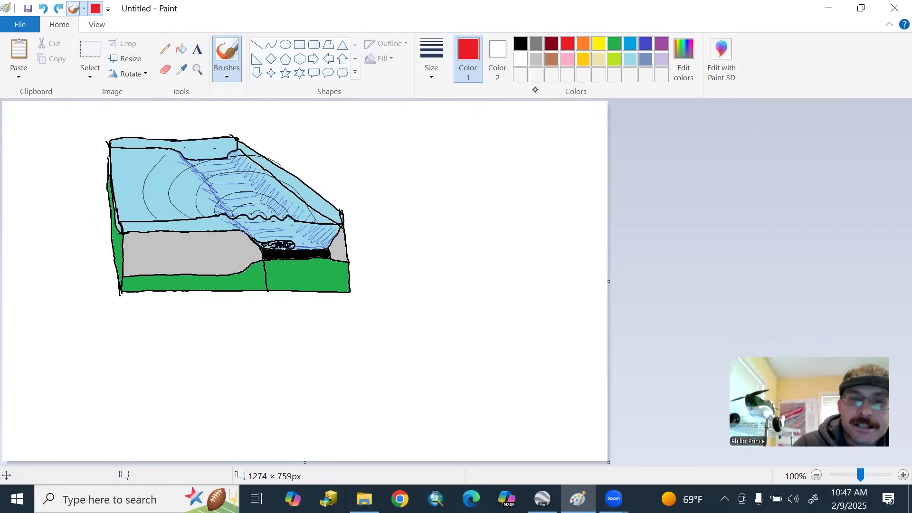
{"action": "left_click", "coordinate": [598, 44]}
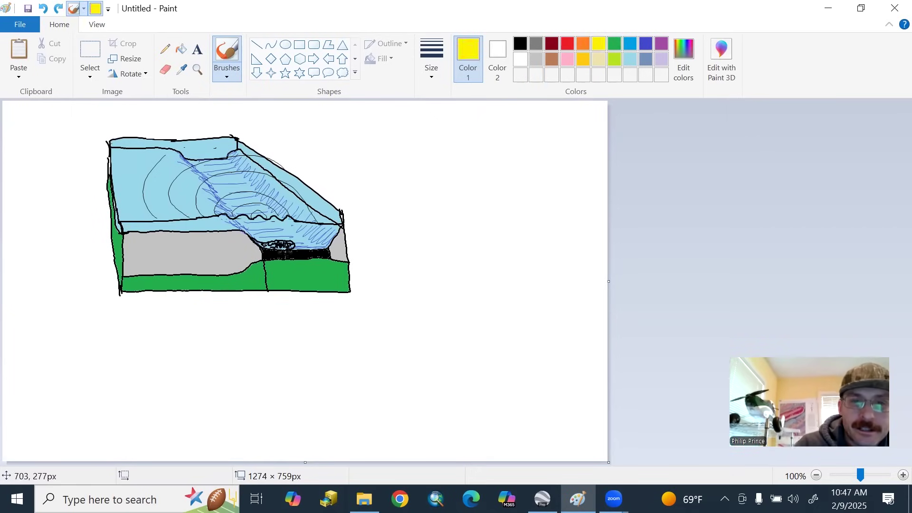
Dab a yellow blob on the green layer and circle the landslide with a yellow loop
{"action": "left_click", "coordinate": [263, 280]}
{"action": "left_click_drag", "start_coordinate": [264, 281], "coordinate": [261, 279]}
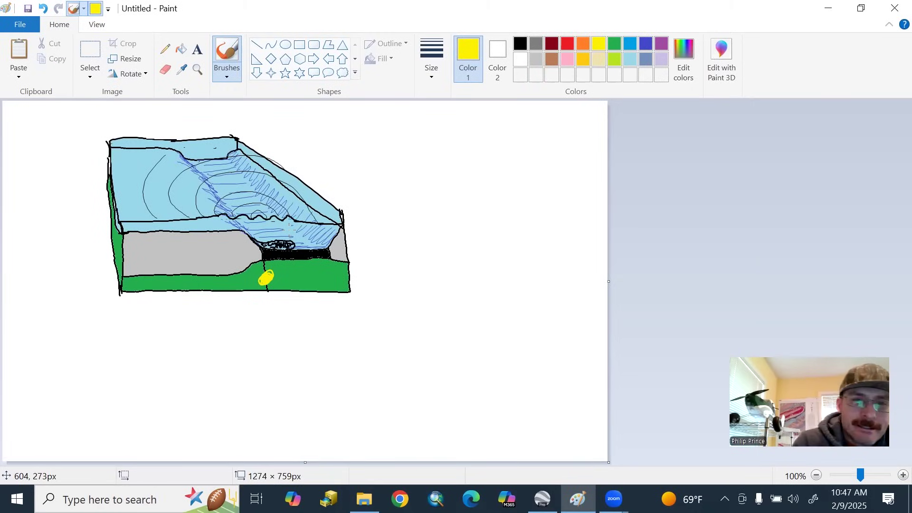
{"action": "left_click_drag", "start_coordinate": [303, 234], "coordinate": [245, 211]}
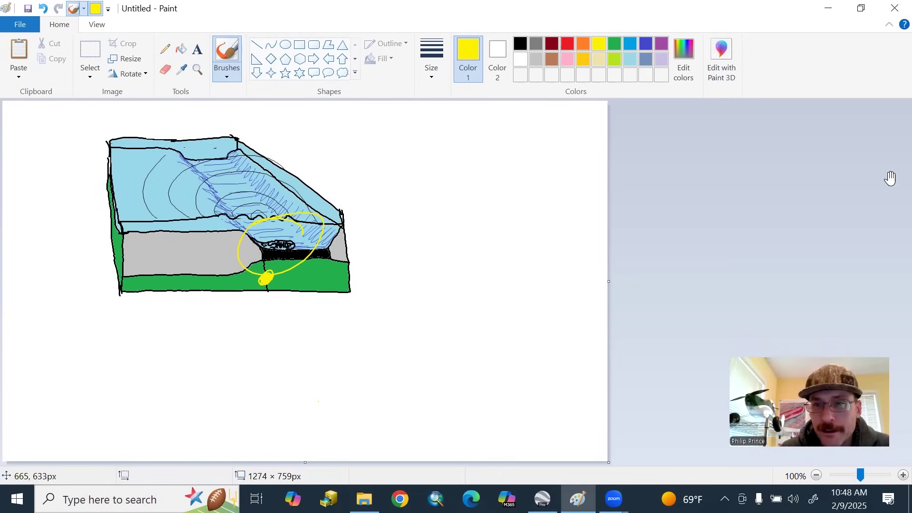
{"action": "key", "text": "alt+Tab"}
Zoom Google Earth Pro out from Florida to South America, keeping the 17.702N 82.456W pin
{"action": "left_click_drag", "start_coordinate": [891, 177], "coordinate": [891, 176]}
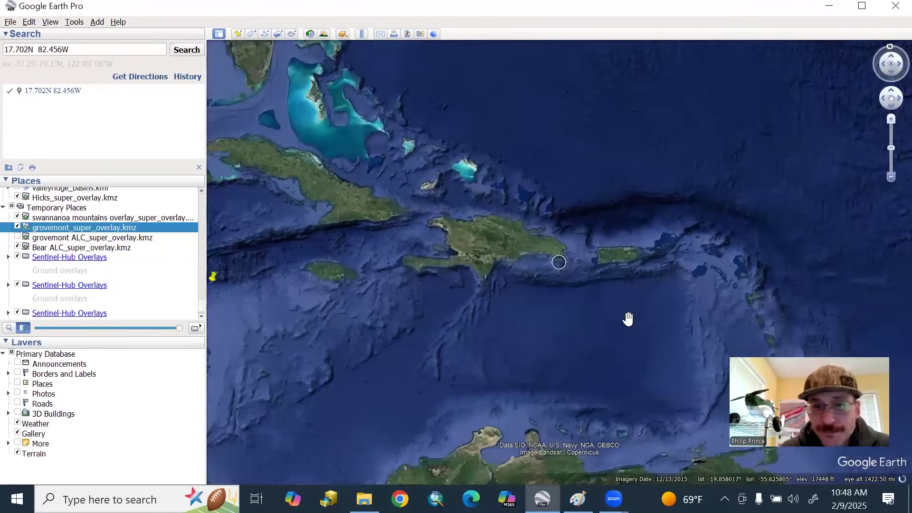
{"action": "scroll", "coordinate": [627, 317], "scroll_direction": "down", "scroll_amount": 3}
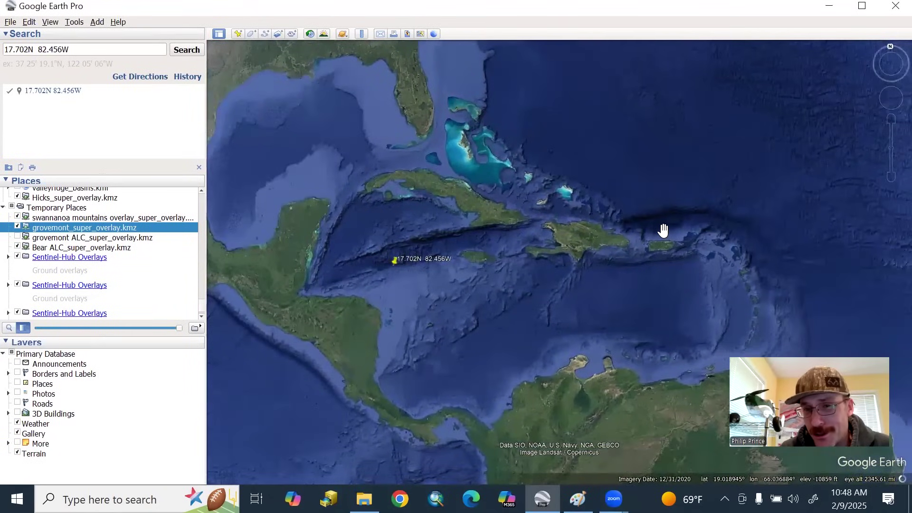